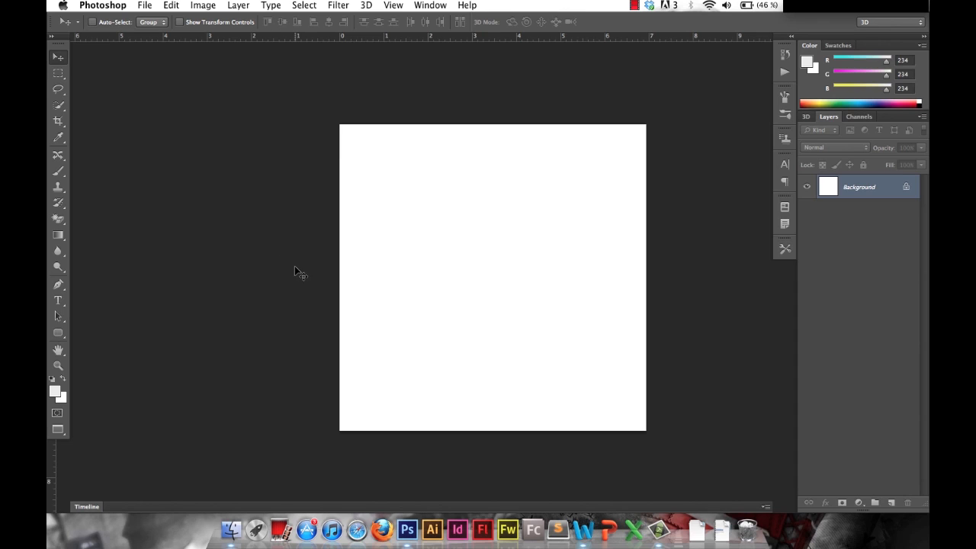
Draw a black rounded rectangle about 350 by 117 px with a 10 px corner radius in the middle of the canvas.
{"action": "left_click", "coordinate": [58, 334]}
{"action": "left_click_drag", "start_coordinate": [366, 215], "coordinate": [582, 285]}
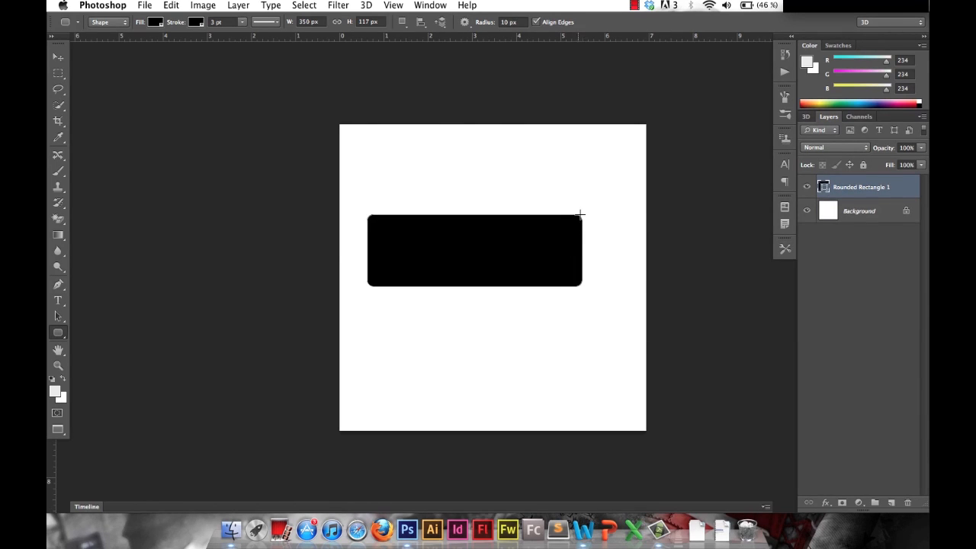
Try a second rounded rectangle about 292 by 85 px with a 30 px corner radius above the first, and delete it.
{"action": "double_click", "coordinate": [509, 21]}
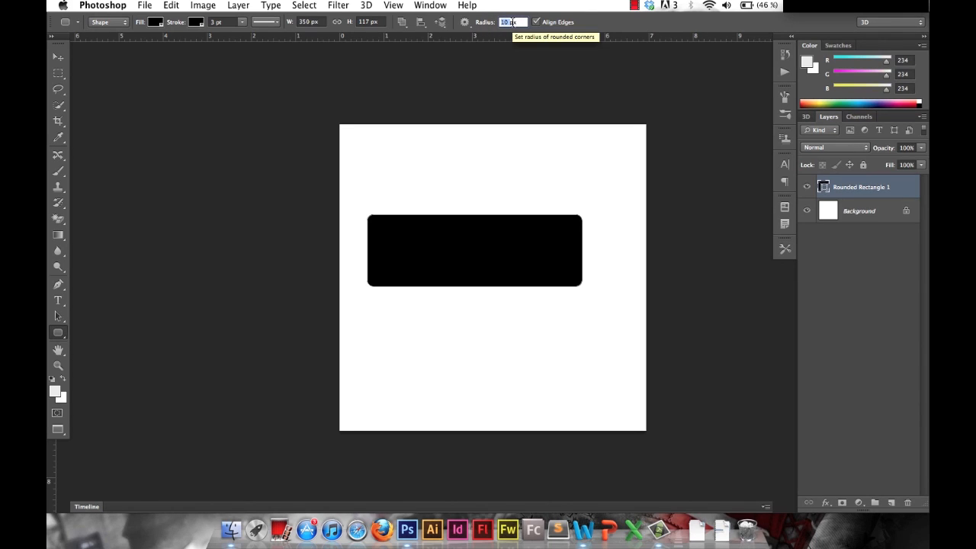
{"action": "type", "text": "30"}
{"action": "left_click_drag", "start_coordinate": [390, 137], "coordinate": [569, 189]}
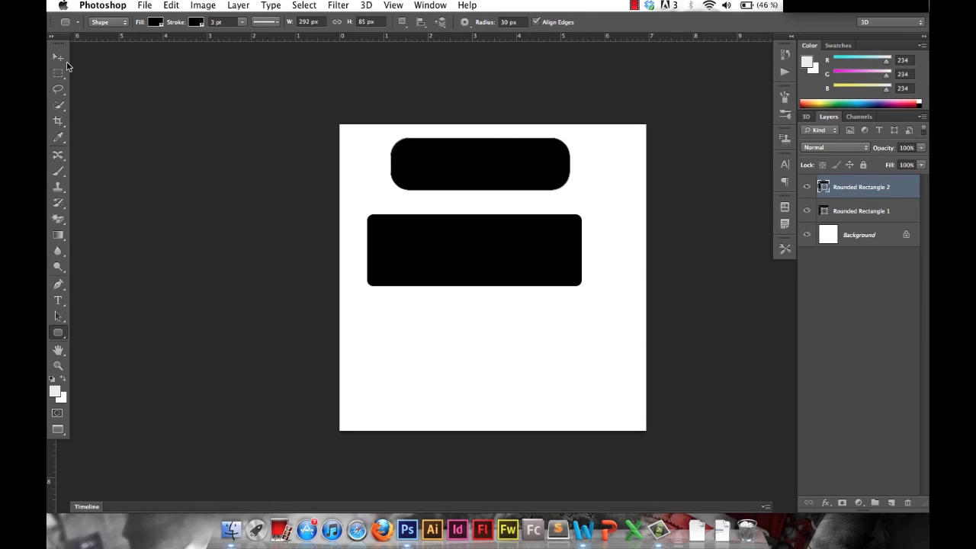
{"action": "left_click", "coordinate": [59, 58]}
{"action": "key", "text": "BackSpace"}
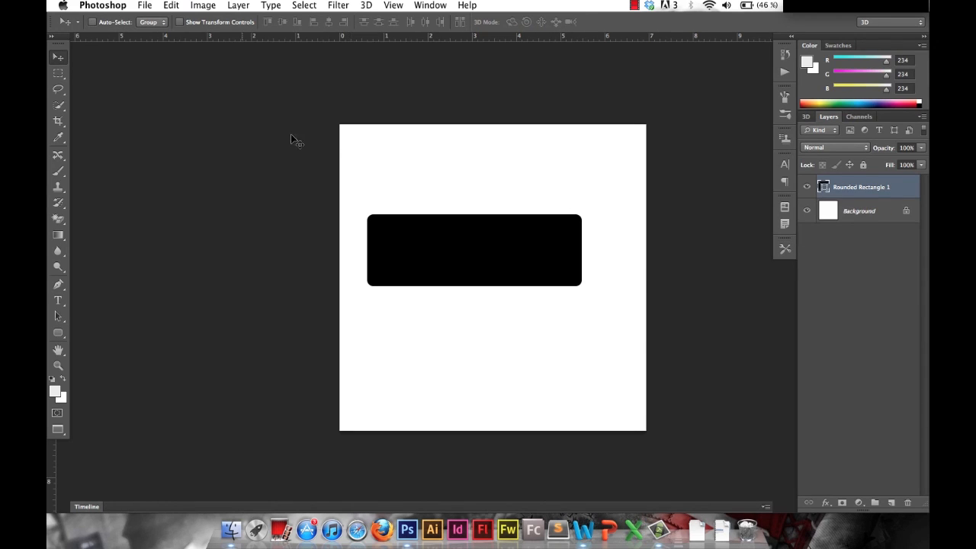
Remove the rounded rectangle's stroke and move the shape closer to the canvas centre.
{"action": "key", "text": "u"}
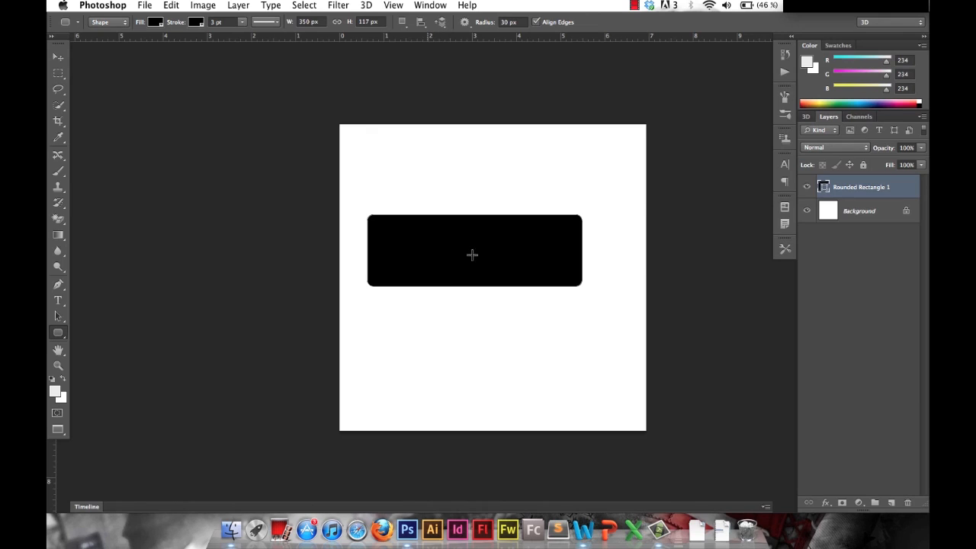
{"action": "left_click", "coordinate": [197, 23]}
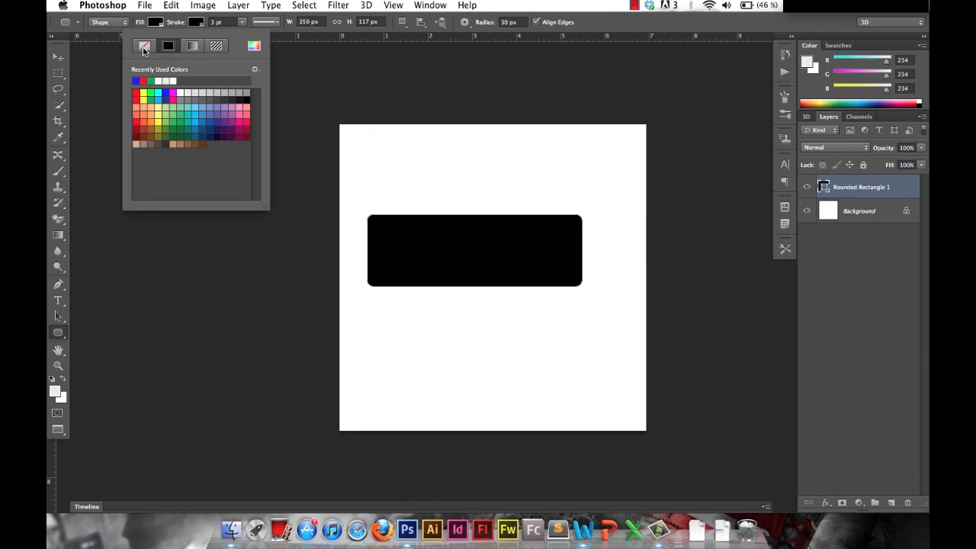
{"action": "left_click", "coordinate": [144, 48]}
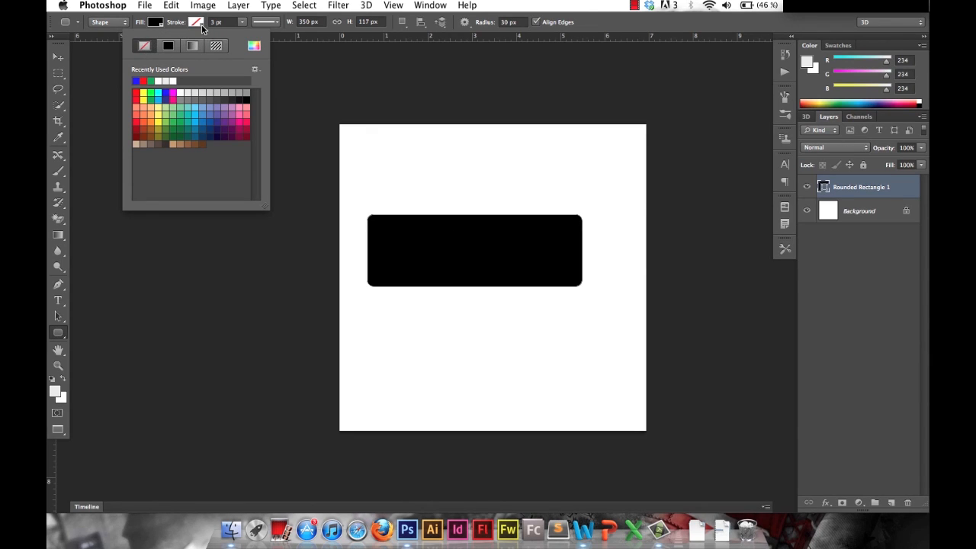
{"action": "left_click", "coordinate": [58, 57]}
{"action": "mouse_move", "coordinate": [457, 247]}
{"action": "left_mouse_down"}
{"action": "mouse_move", "coordinate": [481, 237]}
{"action": "mouse_move", "coordinate": [467, 260]}
{"action": "left_mouse_up"}
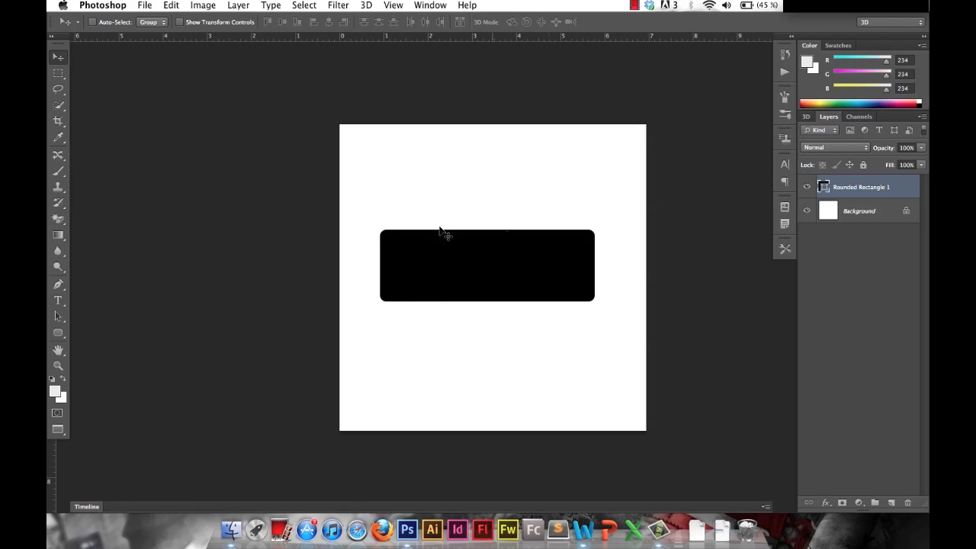
Add a Gradient Overlay effect to the rounded rectangle's layer and open its gradient for editing.
{"action": "double_click", "coordinate": [904, 190]}
{"action": "left_click_drag", "start_coordinate": [646, 146], "coordinate": [666, 114]}
{"action": "left_click", "coordinate": [584, 268]}
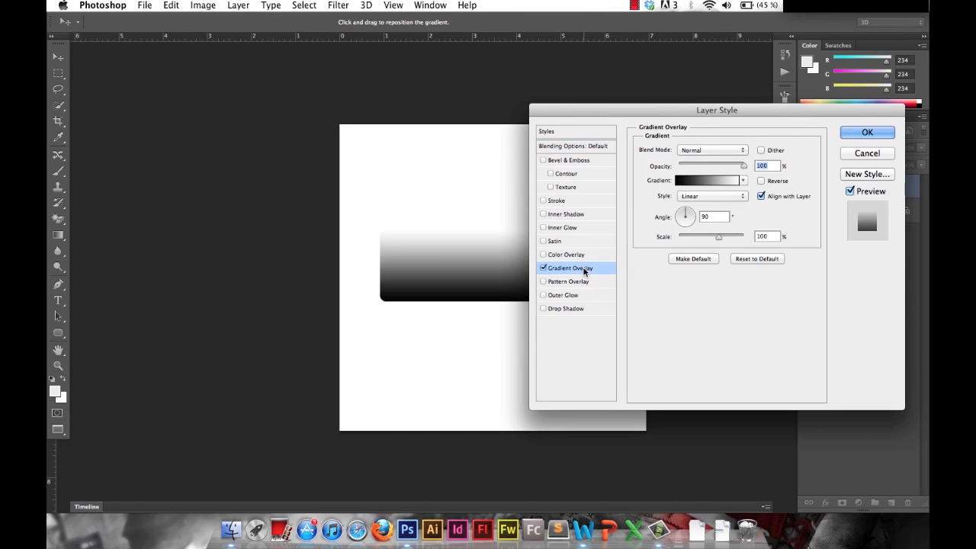
{"action": "left_click_drag", "start_coordinate": [676, 107], "coordinate": [723, 99]}
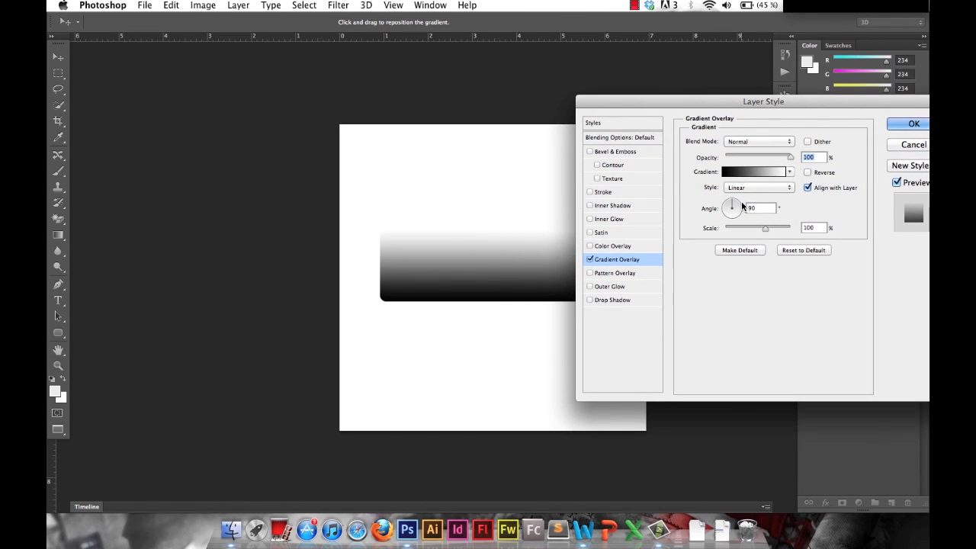
{"action": "left_click", "coordinate": [735, 175]}
Try several multicolour gradient presets on the rectangle, including Orange, Yellow, Orange and Violet, Green, Orange.
{"action": "left_click", "coordinate": [730, 115]}
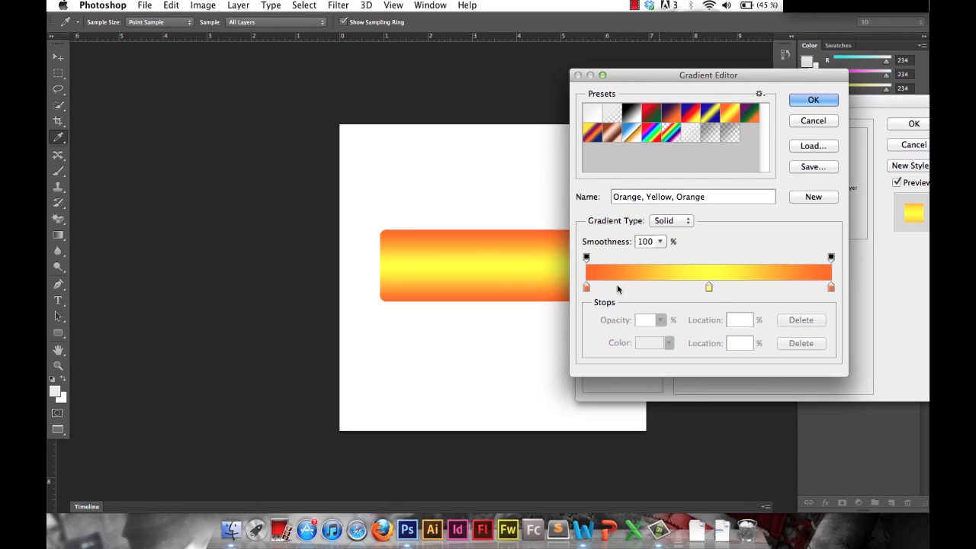
{"action": "left_click", "coordinate": [595, 134]}
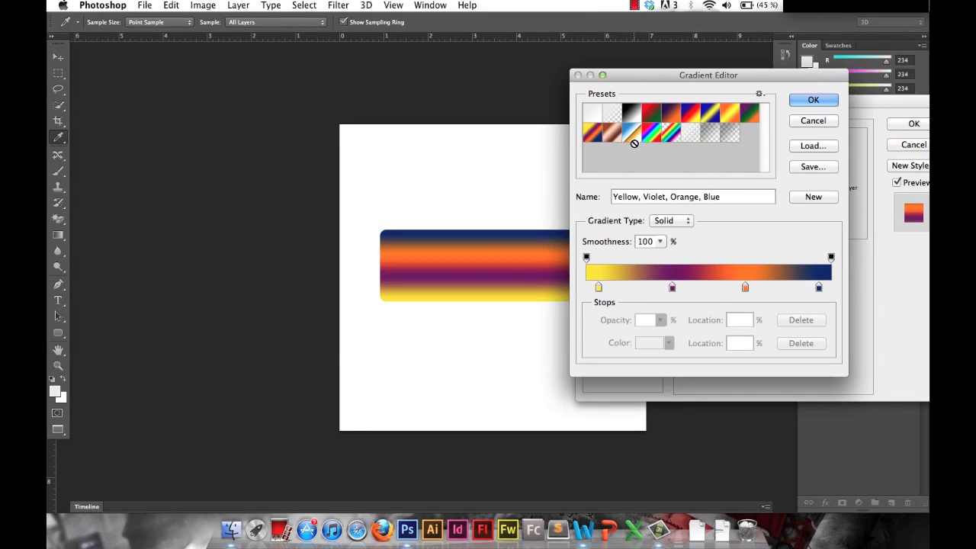
{"action": "left_click", "coordinate": [746, 114]}
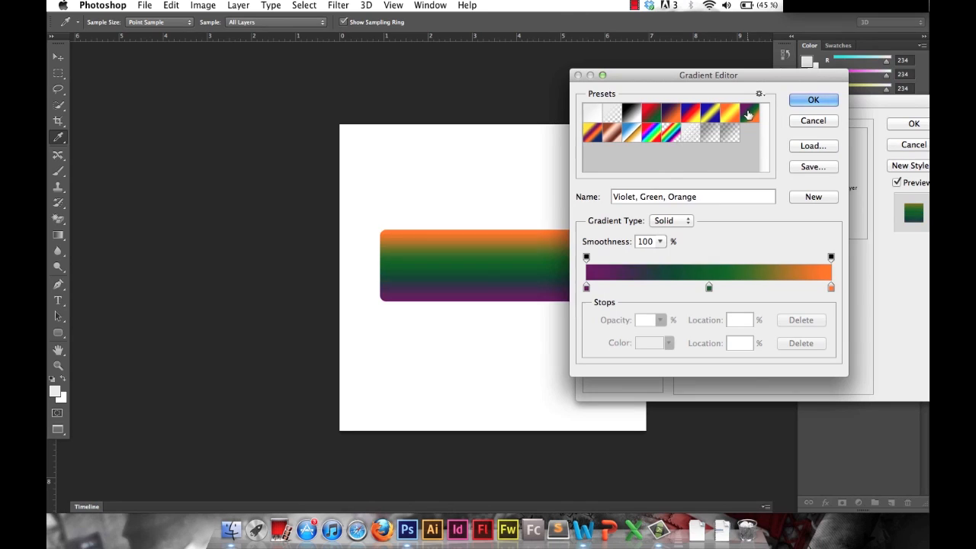
{"action": "left_click", "coordinate": [697, 115]}
{"action": "left_click", "coordinate": [672, 115]}
{"action": "left_click", "coordinate": [653, 115]}
{"action": "left_click", "coordinate": [654, 138]}
{"action": "left_click", "coordinate": [632, 135]}
{"action": "left_click", "coordinate": [612, 135]}
{"action": "left_click", "coordinate": [597, 134]}
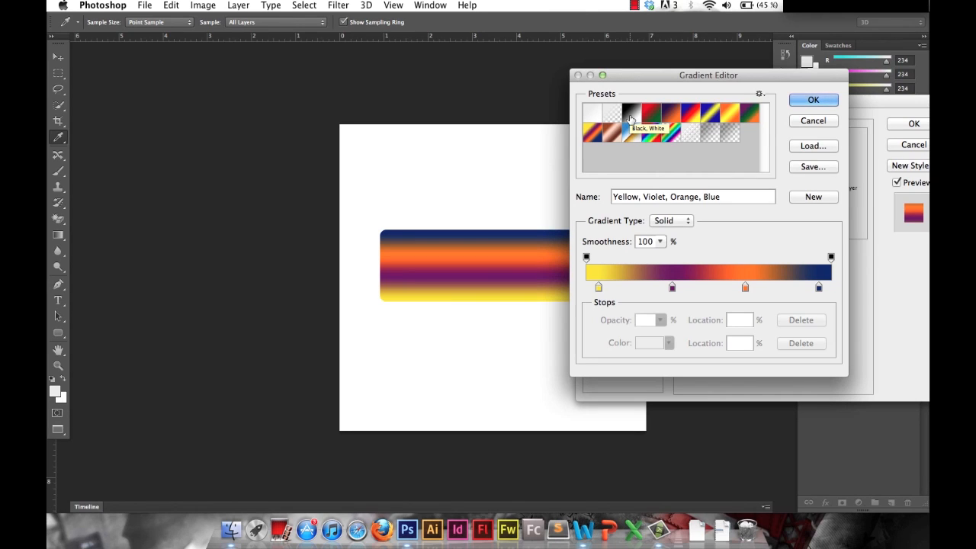
Apply the Black, White gradient preset and recolour its black start stop to a light violet-blue.
{"action": "left_click", "coordinate": [630, 118]}
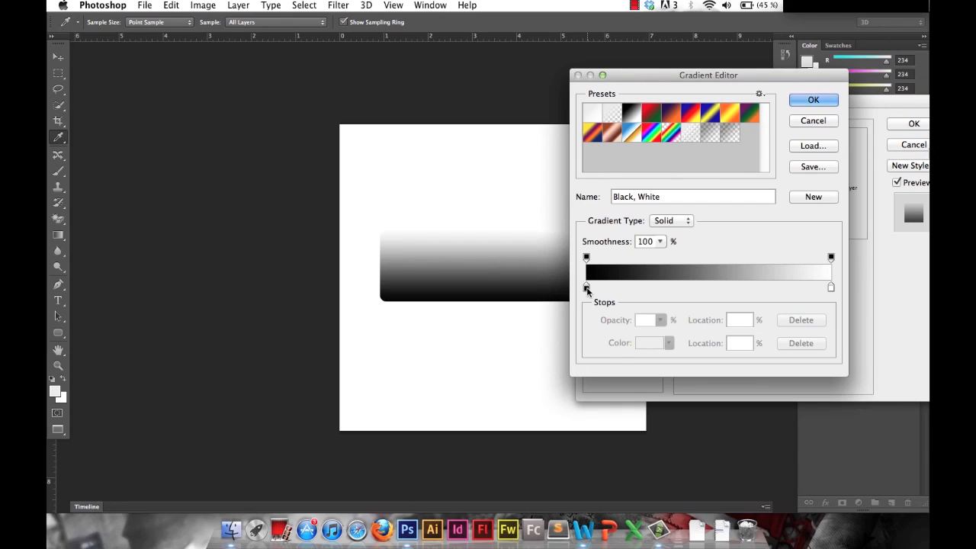
{"action": "double_click", "coordinate": [587, 287]}
{"action": "left_click_drag", "start_coordinate": [541, 125], "coordinate": [721, 157]}
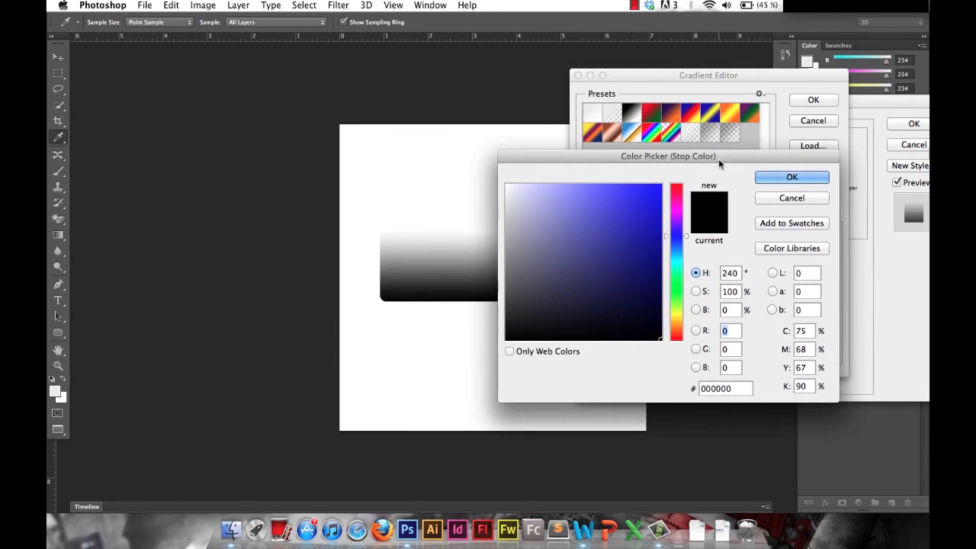
{"action": "left_click_drag", "start_coordinate": [635, 229], "coordinate": [577, 207]}
{"action": "left_click", "coordinate": [793, 177]}
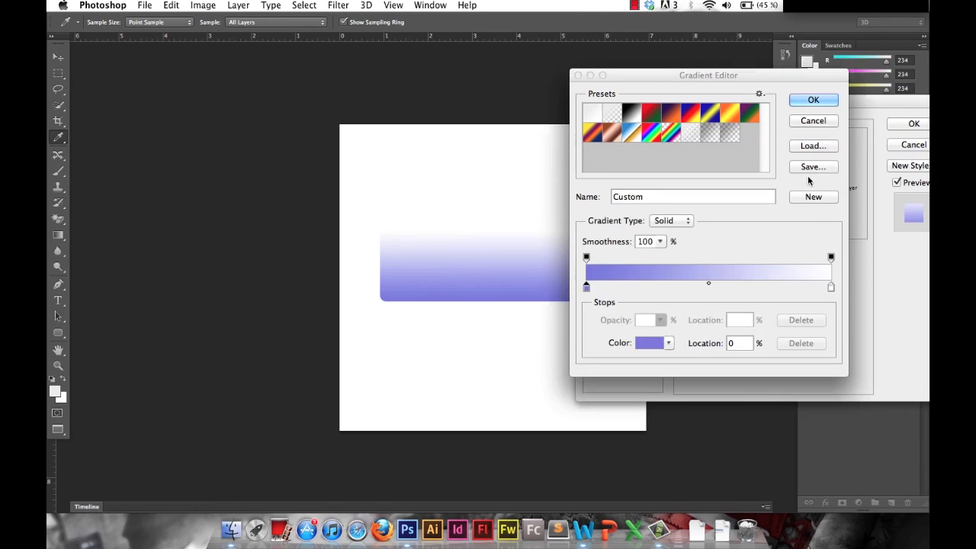
Set the gradient's white end stop to dark blue 02145f.
{"action": "double_click", "coordinate": [832, 287]}
{"action": "left_click_drag", "start_coordinate": [676, 255], "coordinate": [662, 241]}
{"action": "mouse_move", "coordinate": [656, 283]}
{"action": "left_mouse_down"}
{"action": "mouse_move", "coordinate": [661, 292]}
{"action": "mouse_move", "coordinate": [658, 282]}
{"action": "left_mouse_up"}
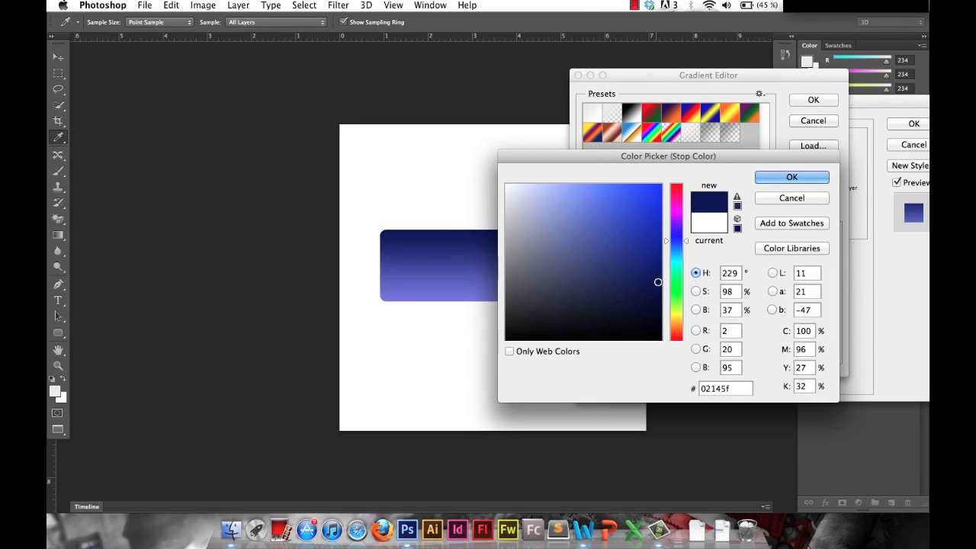
{"action": "left_click", "coordinate": [771, 177]}
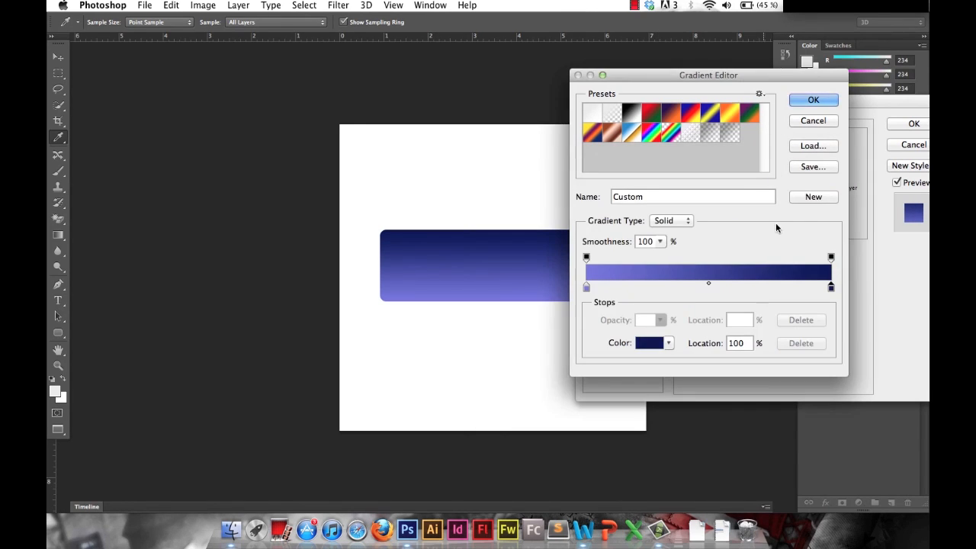
Refine the gradient stops, using a more saturated violet-blue at the start and a darker navy at the end.
{"action": "double_click", "coordinate": [586, 287]}
{"action": "left_click_drag", "start_coordinate": [576, 205], "coordinate": [605, 204]}
{"action": "left_click", "coordinate": [763, 180]}
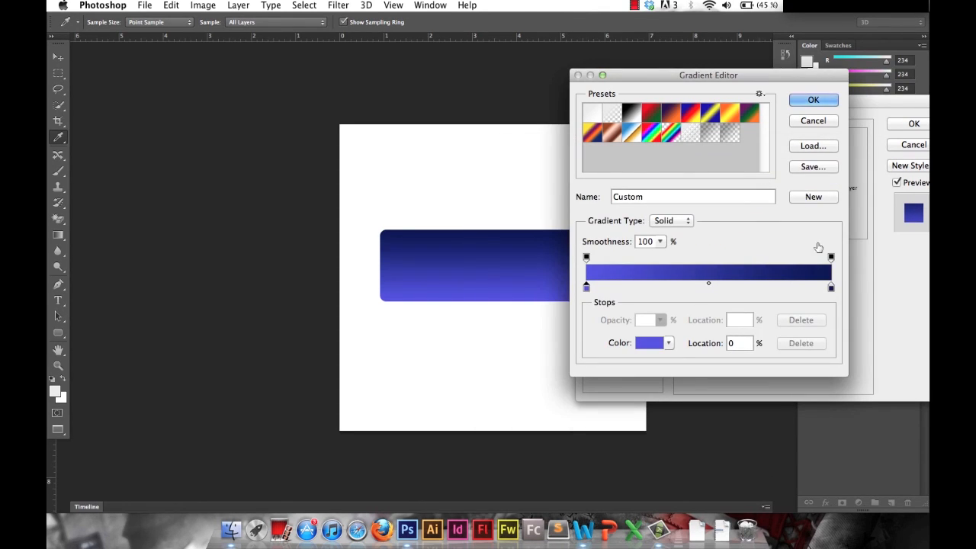
{"action": "double_click", "coordinate": [832, 287]}
{"action": "left_click_drag", "start_coordinate": [653, 301], "coordinate": [650, 290]}
{"action": "left_click", "coordinate": [770, 180]}
Shift the gradient's colour midpoint to 42% and accept the custom gradient.
{"action": "left_click_drag", "start_coordinate": [705, 287], "coordinate": [672, 287]}
{"action": "key", "text": "super+z"}
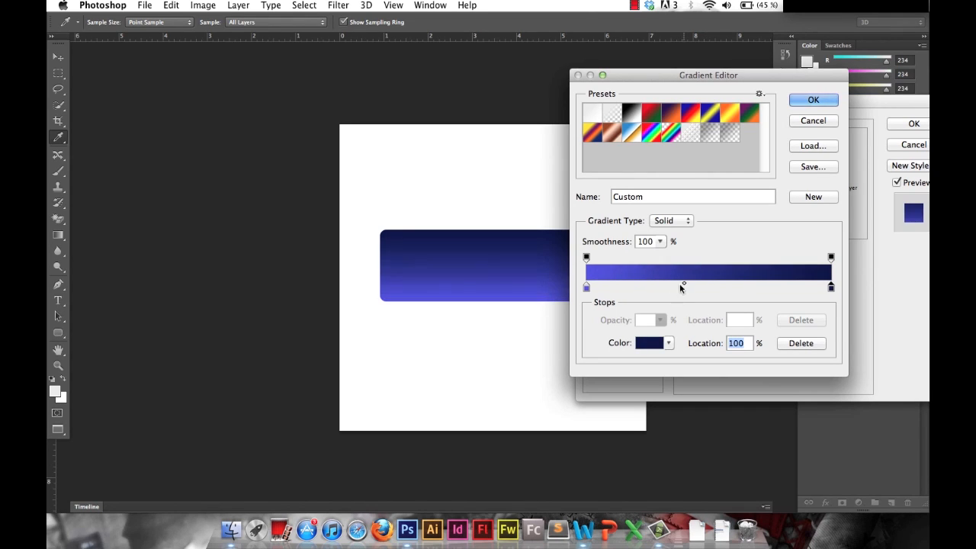
{"action": "left_click", "coordinate": [684, 286]}
{"action": "key", "text": "super+z"}
{"action": "left_click", "coordinate": [687, 283]}
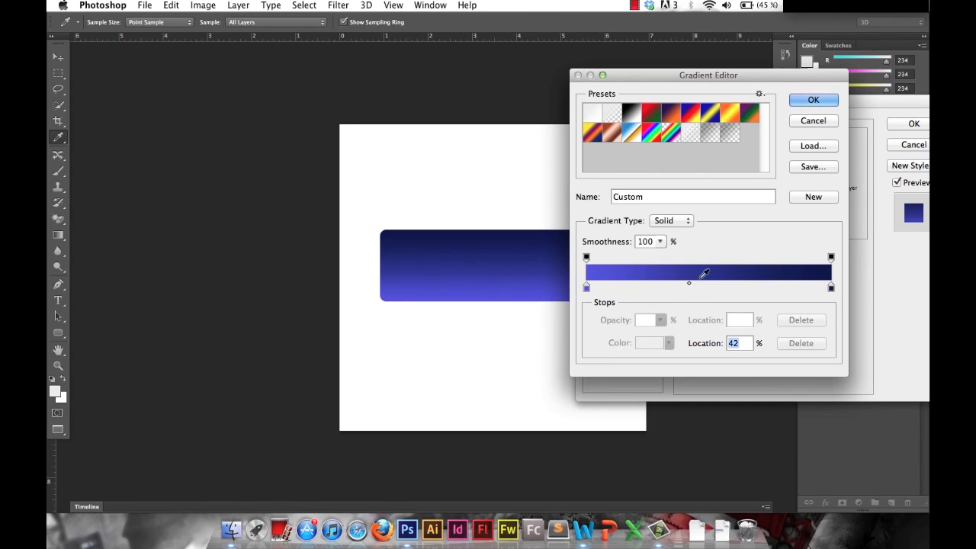
{"action": "left_click", "coordinate": [811, 100]}
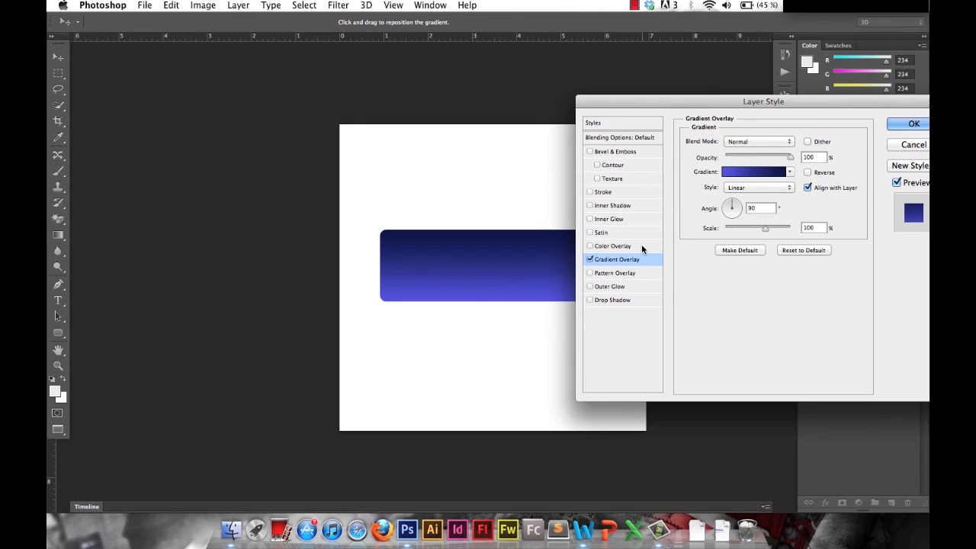
Reverse the gradient overlay so the lighter blue sits at the top of the rectangle.
{"action": "left_click", "coordinate": [808, 172]}
{"action": "left_click", "coordinate": [809, 172]}
{"action": "left_click", "coordinate": [809, 172]}
{"action": "left_click", "coordinate": [808, 172]}
{"action": "left_click", "coordinate": [808, 172]}
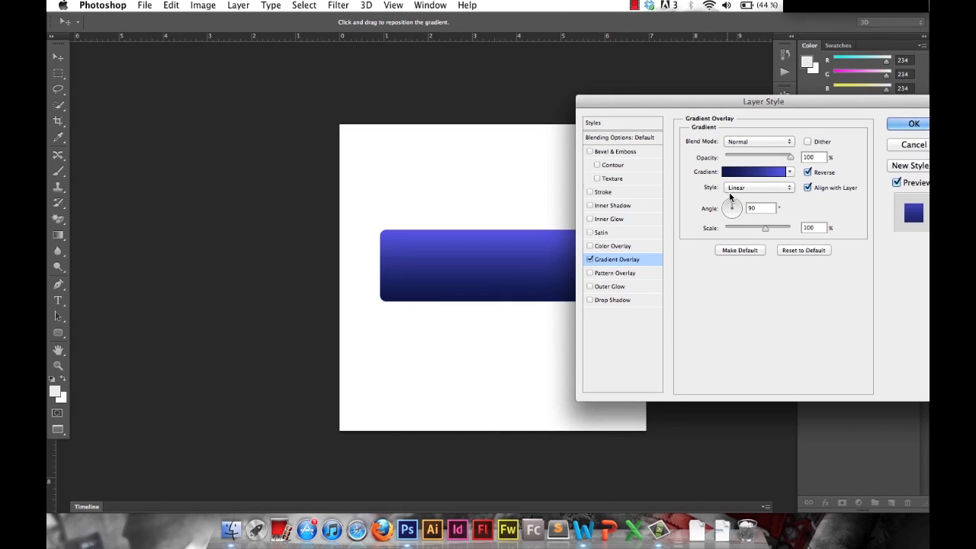
Add a 1 px outside Stroke effect in dark navy 040c44 to the rectangle.
{"action": "left_click", "coordinate": [600, 191]}
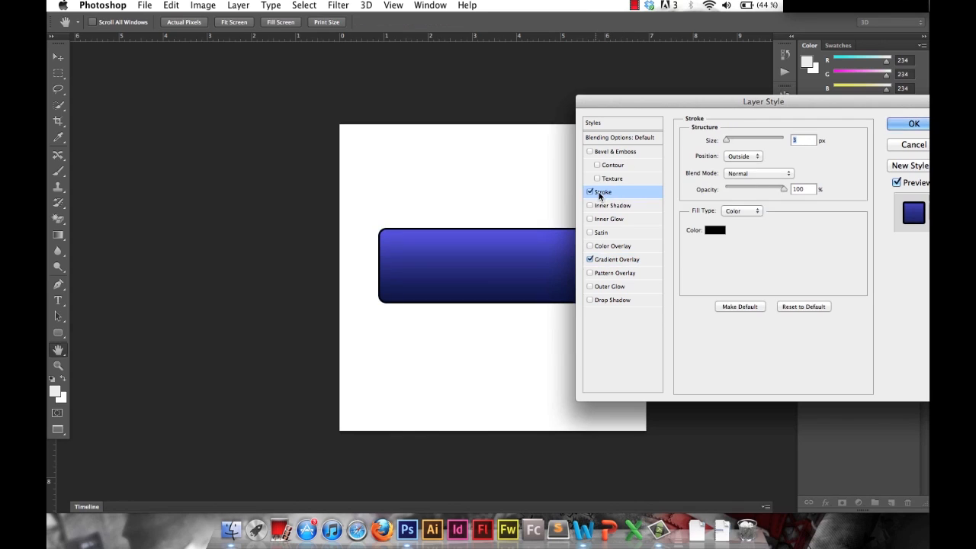
{"action": "left_click_drag", "start_coordinate": [726, 140], "coordinate": [723, 141]}
{"action": "left_click", "coordinate": [714, 232]}
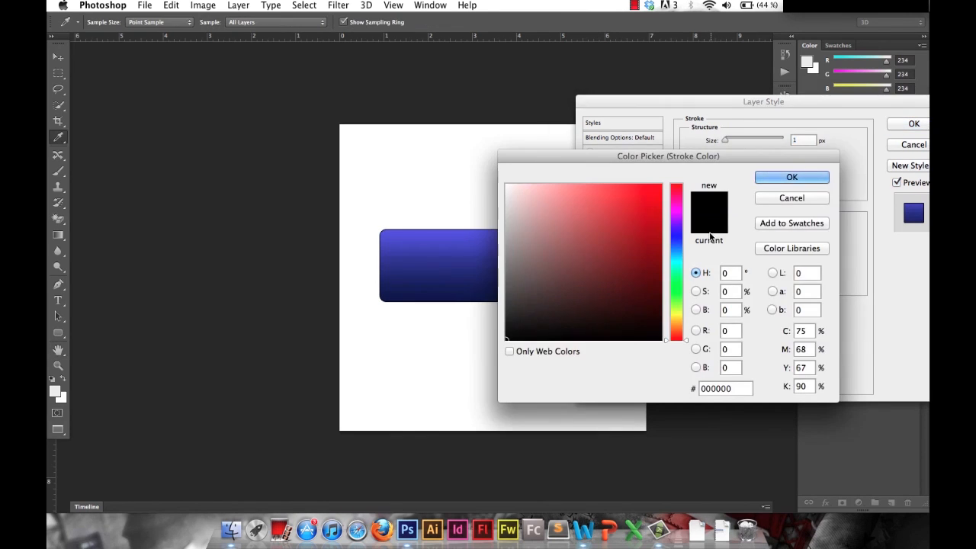
{"action": "left_click", "coordinate": [675, 240]}
{"action": "left_click", "coordinate": [652, 300]}
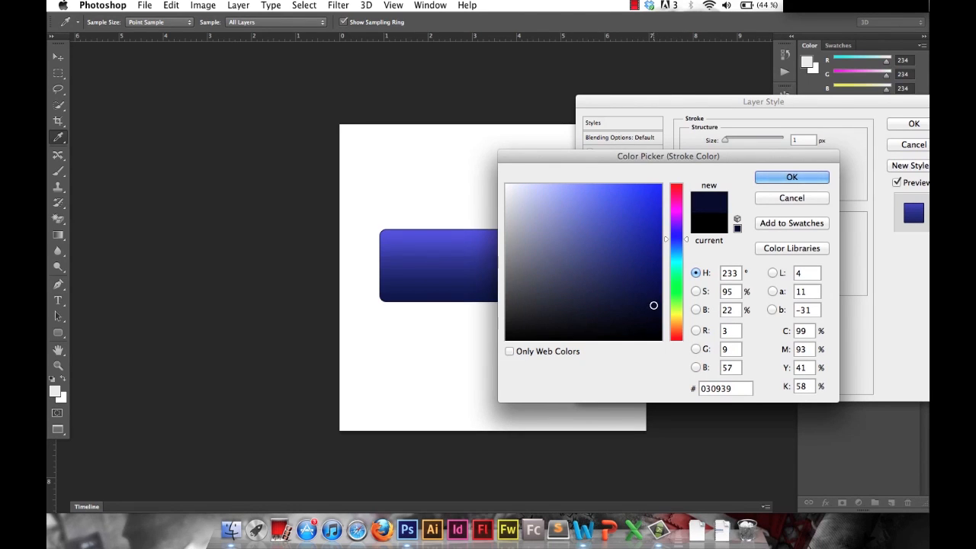
{"action": "left_click", "coordinate": [771, 182]}
{"action": "left_click_drag", "start_coordinate": [696, 101], "coordinate": [664, 79]}
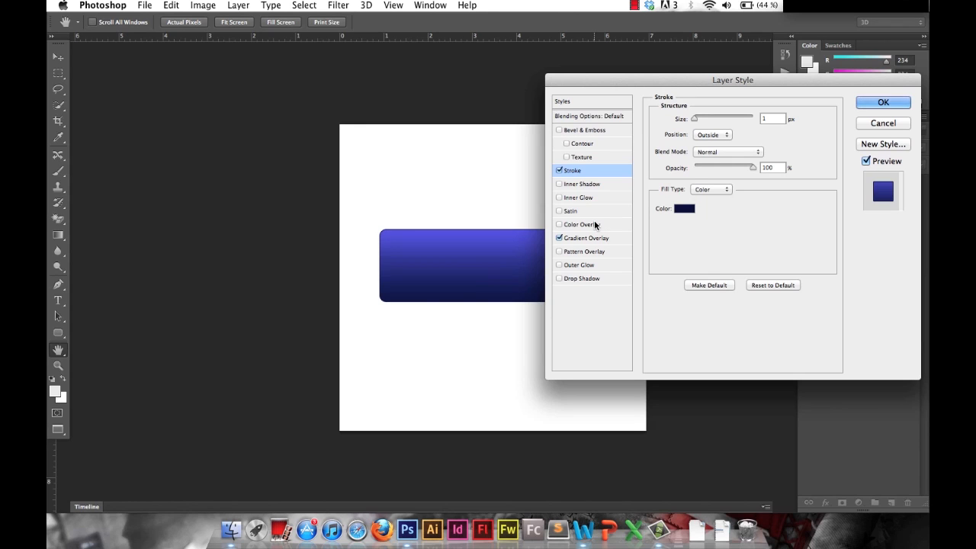
Add an Inner Glow in light blue 93c6ed with a 3 px size and 45% opacity, and apply the layer style.
{"action": "left_click", "coordinate": [586, 197]}
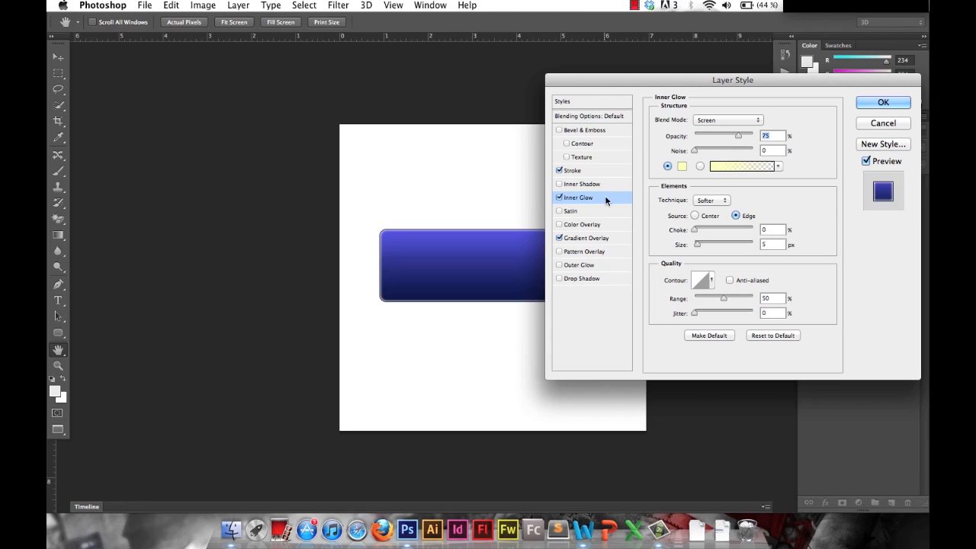
{"action": "left_click", "coordinate": [681, 167]}
{"action": "left_click_drag", "start_coordinate": [678, 163], "coordinate": [801, 165]}
{"action": "left_click_drag", "start_coordinate": [653, 209], "coordinate": [628, 186]}
{"action": "mouse_move", "coordinate": [795, 260]}
{"action": "left_mouse_down"}
{"action": "mouse_move", "coordinate": [798, 249]}
{"action": "mouse_move", "coordinate": [804, 255]}
{"action": "left_mouse_up"}
{"action": "mouse_move", "coordinate": [714, 208]}
{"action": "left_mouse_down"}
{"action": "mouse_move", "coordinate": [669, 187]}
{"action": "mouse_move", "coordinate": [693, 202]}
{"action": "mouse_move", "coordinate": [696, 191]}
{"action": "mouse_move", "coordinate": [686, 197]}
{"action": "left_mouse_up"}
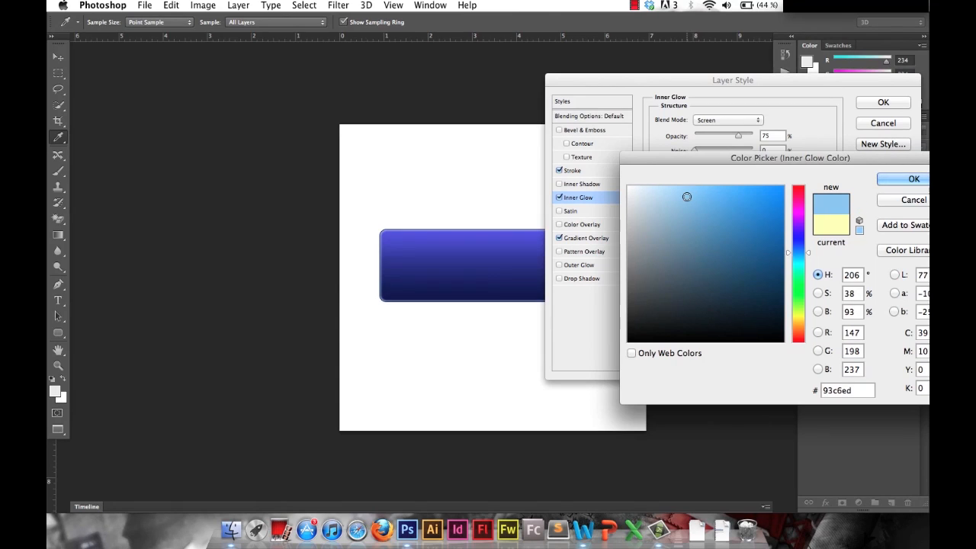
{"action": "left_click", "coordinate": [904, 179]}
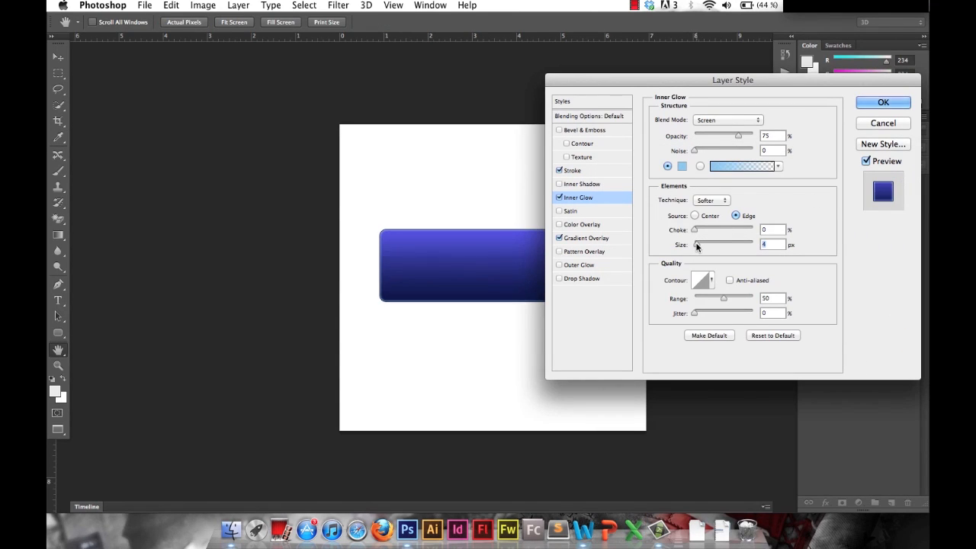
{"action": "left_click_drag", "start_coordinate": [737, 136], "coordinate": [721, 136]}
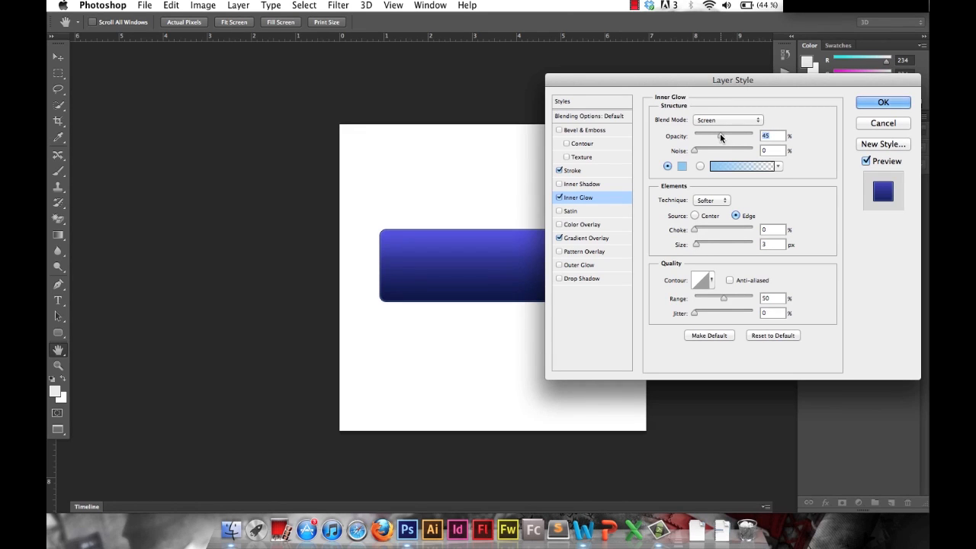
{"action": "left_click", "coordinate": [875, 103]}
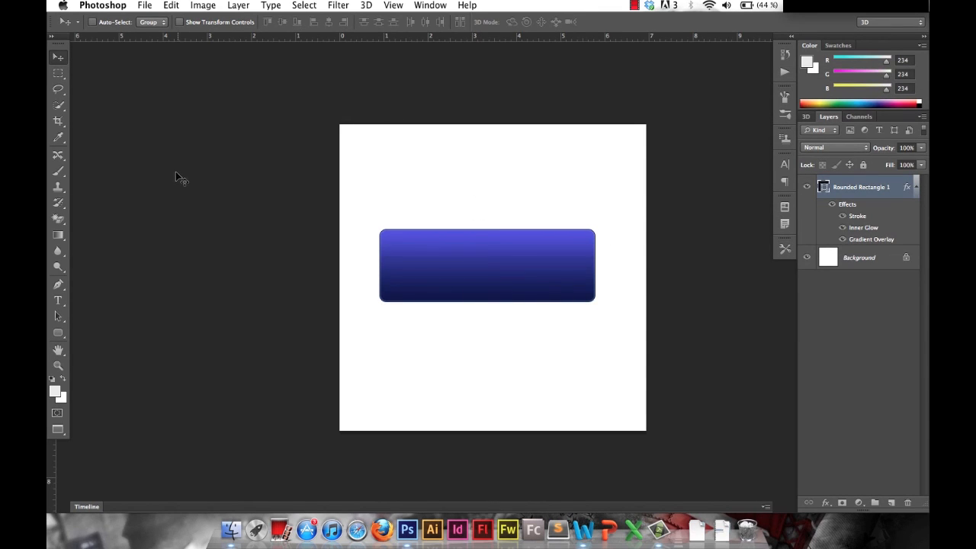
Add the text "Voir plus" at 24 pt and place it over the left part of the blue rectangle.
{"action": "key", "text": "t"}
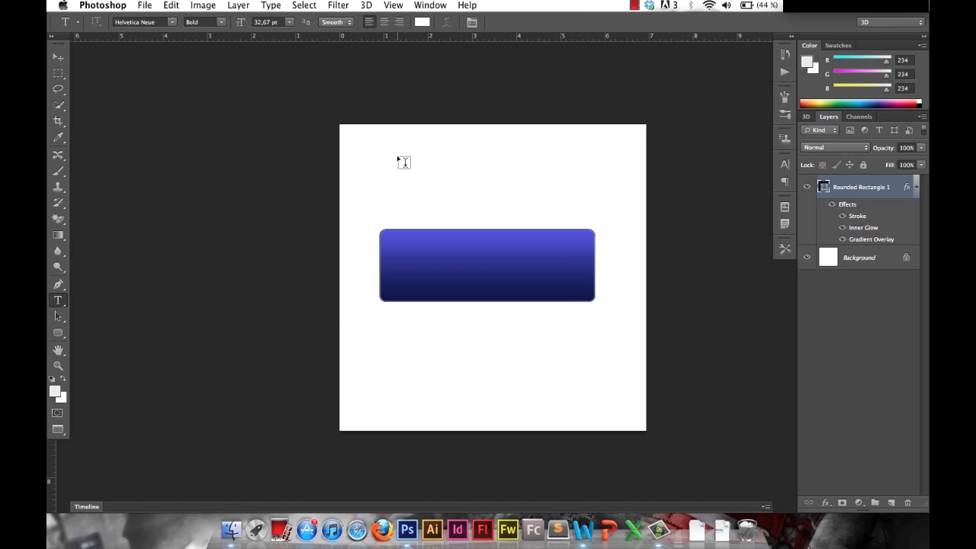
{"action": "left_click_drag", "start_coordinate": [397, 158], "coordinate": [587, 210]}
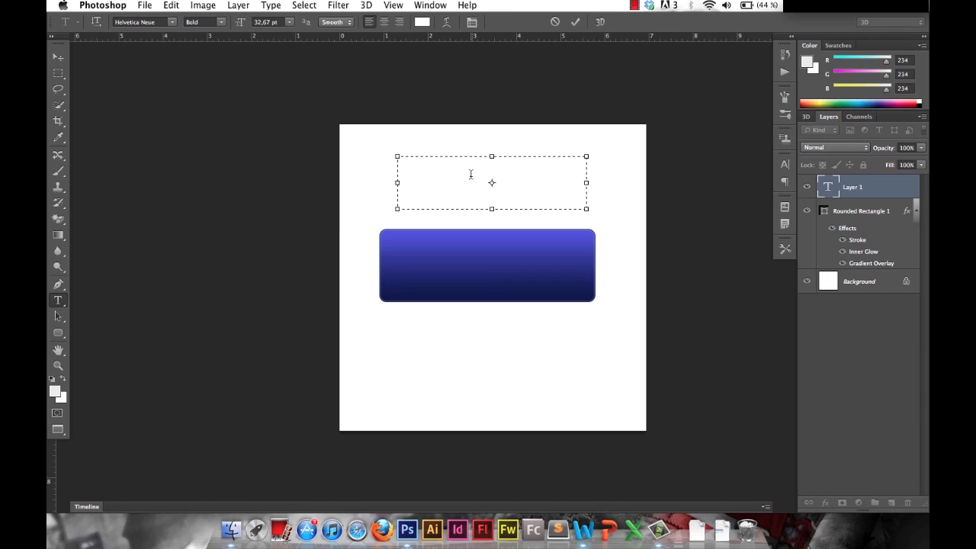
{"action": "left_click", "coordinate": [288, 25]}
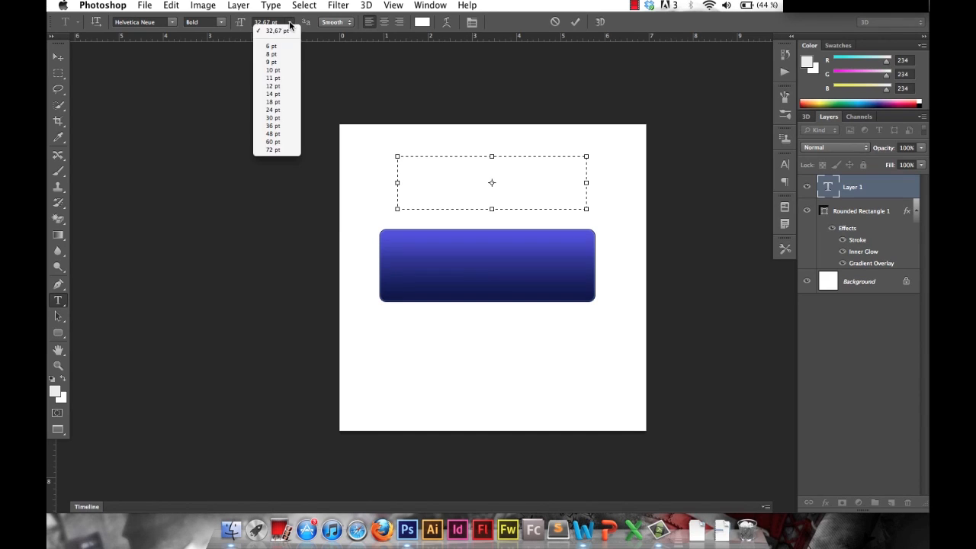
{"action": "left_click", "coordinate": [274, 110]}
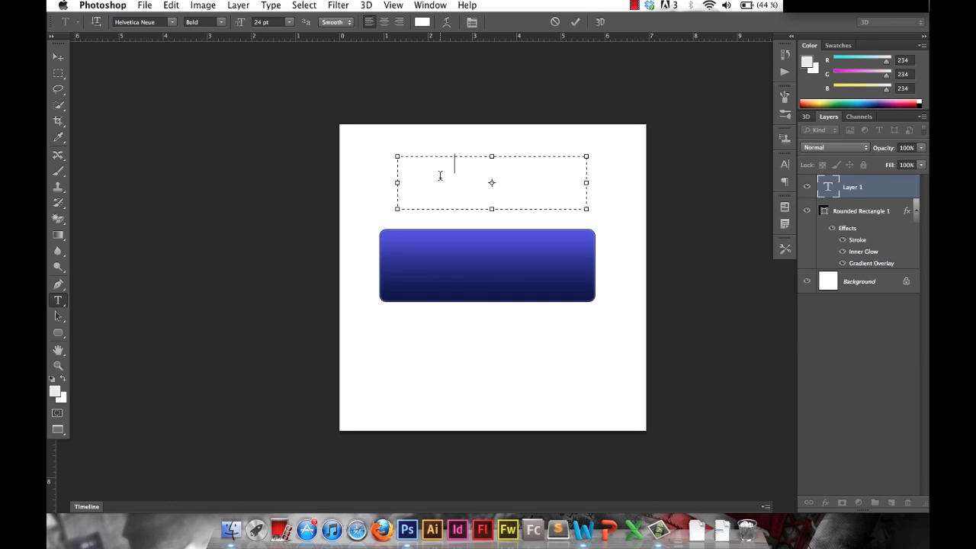
{"action": "left_click", "coordinate": [58, 57]}
{"action": "left_click_drag", "start_coordinate": [469, 175], "coordinate": [450, 264]}
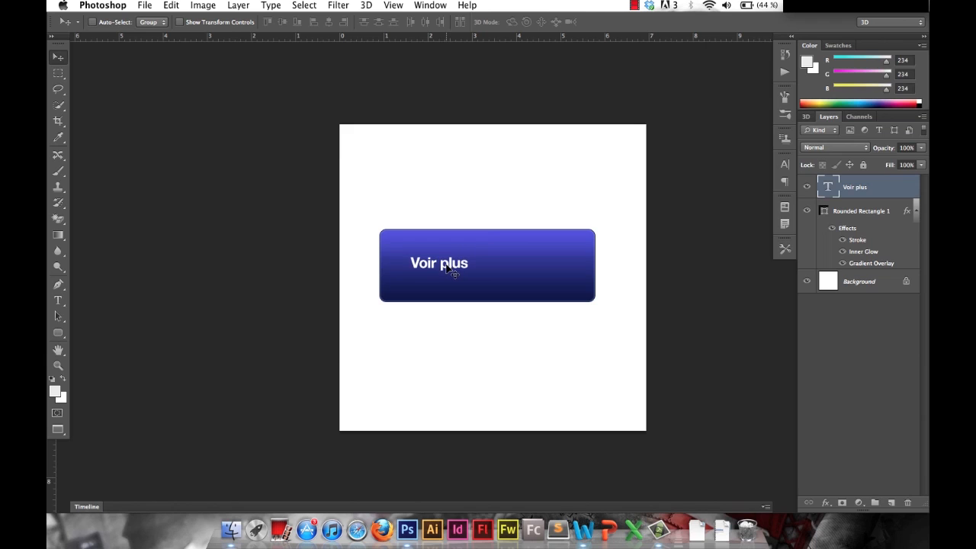
Scale the rounded rectangle to about 42% in width and height and position it around the "Voir plus" text.
{"action": "left_click", "coordinate": [847, 213]}
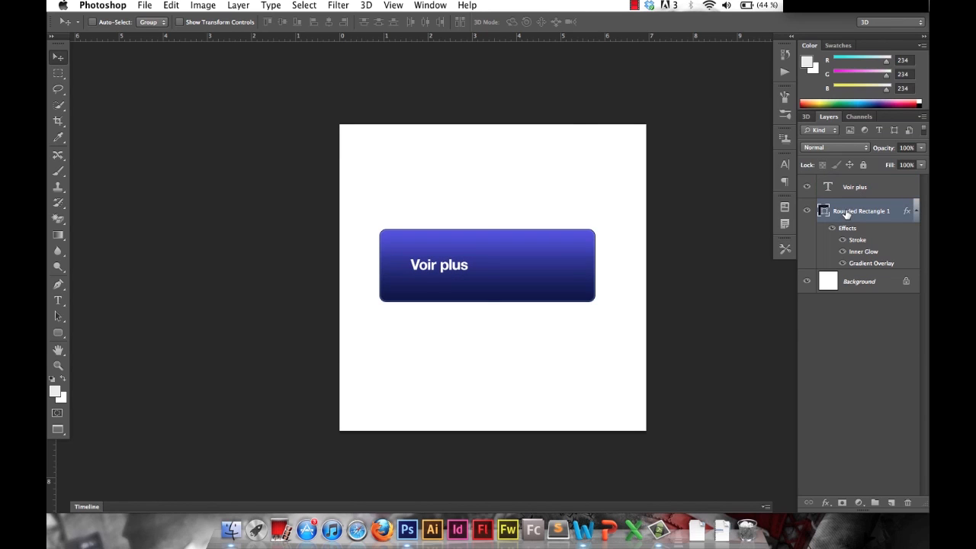
{"action": "key", "text": "super+t"}
{"action": "left_click_drag", "start_coordinate": [595, 229], "coordinate": [468, 239]}
{"action": "left_click_drag", "start_coordinate": [451, 288], "coordinate": [473, 270]}
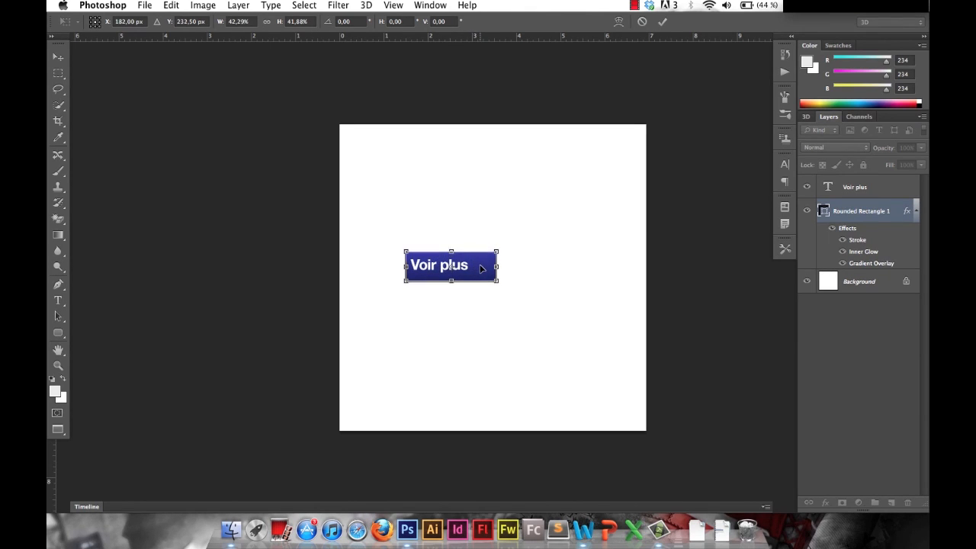
{"action": "key", "text": "Left"}
{"action": "key", "text": "Left"}
{"action": "key", "text": "Up"}
{"action": "key", "text": "Up"}
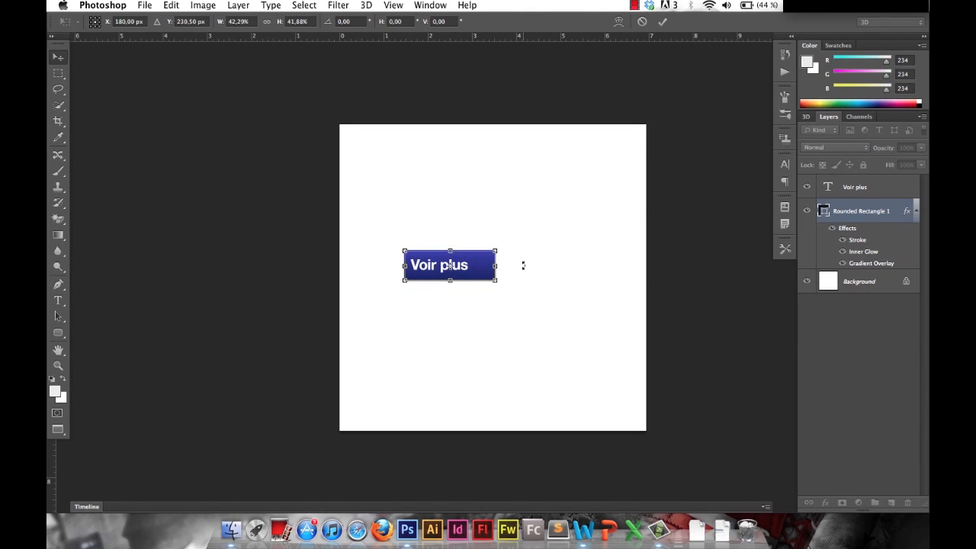
{"action": "key", "text": "Return"}
Set the "Voir plus" text to 21 pt and re-centre it vertically in the left part of the button.
{"action": "key", "text": "t"}
{"action": "left_click", "coordinate": [435, 265]}
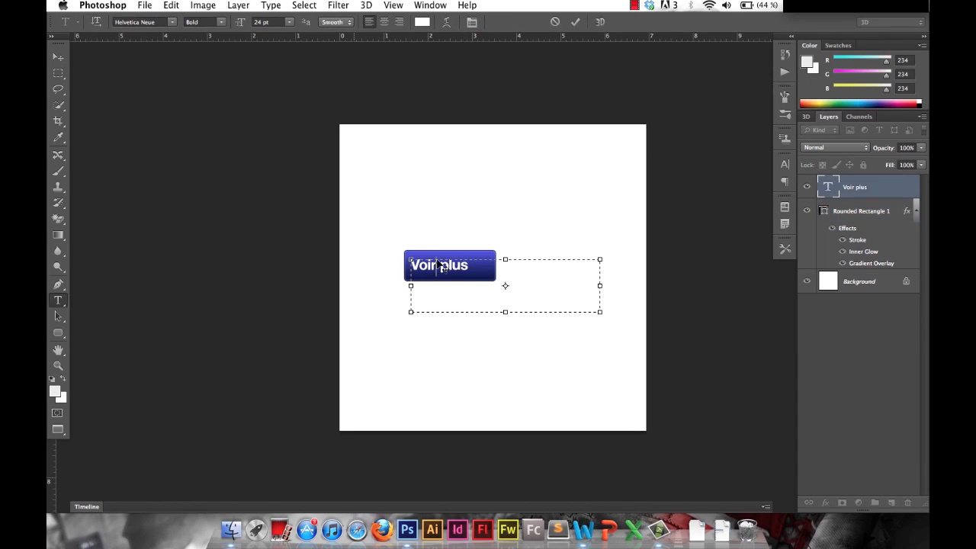
{"action": "left_click_drag", "start_coordinate": [243, 24], "coordinate": [239, 26]}
{"action": "left_click", "coordinate": [856, 186]}
{"action": "left_click_drag", "start_coordinate": [239, 25], "coordinate": [233, 26]}
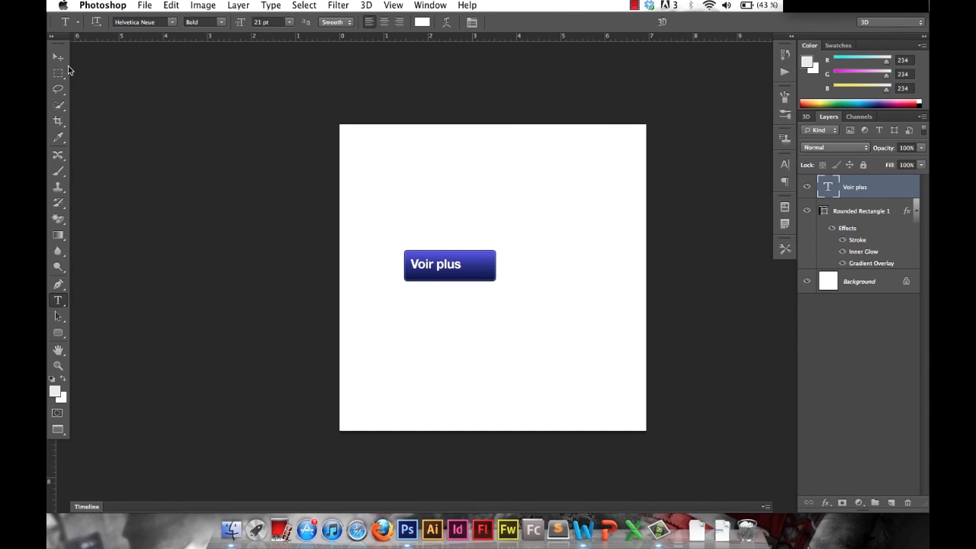
{"action": "left_click", "coordinate": [58, 56]}
{"action": "left_click_drag", "start_coordinate": [421, 270], "coordinate": [423, 271]}
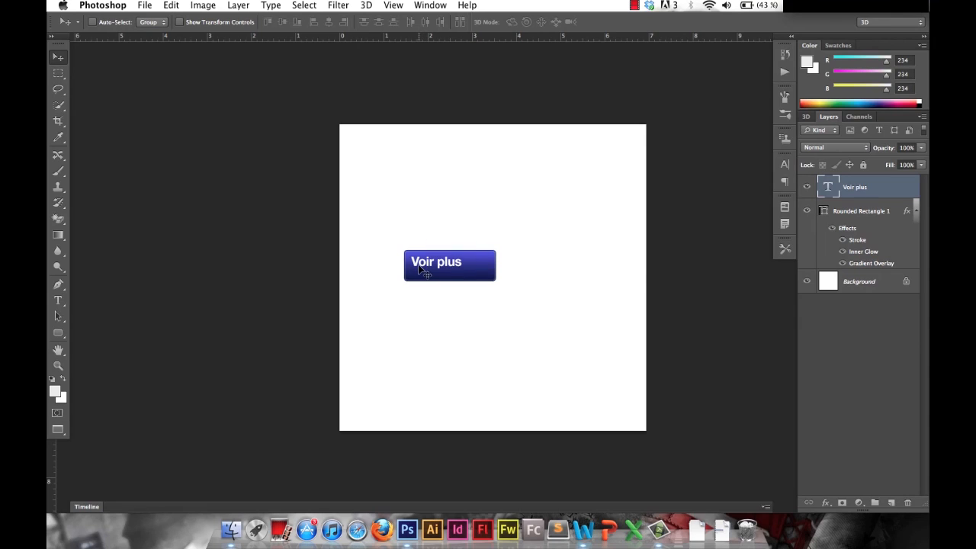
{"action": "key", "text": "Down"}
{"action": "key", "text": "Down"}
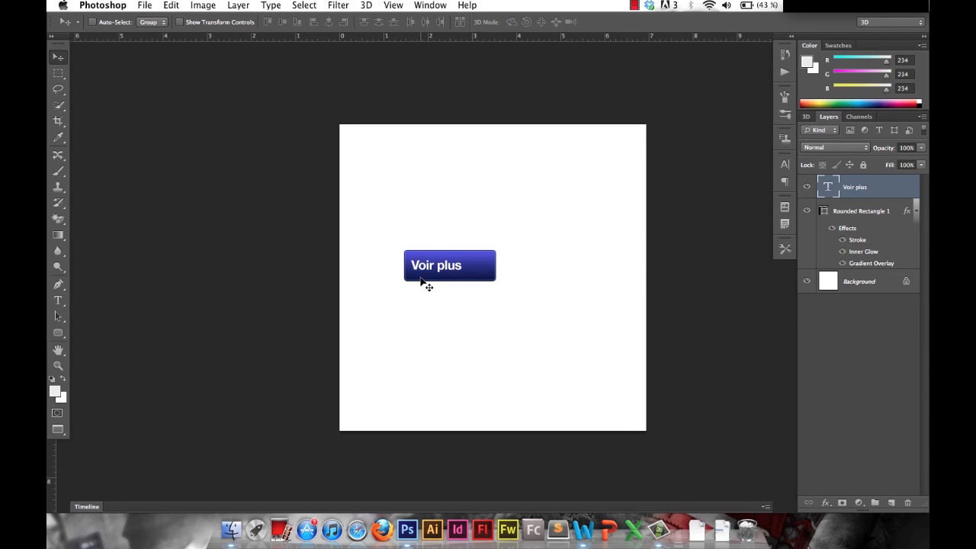
Draw a solid triangle custom shape about 24 by 22 px on the button, to the right of the text.
{"action": "left_click", "coordinate": [58, 336]}
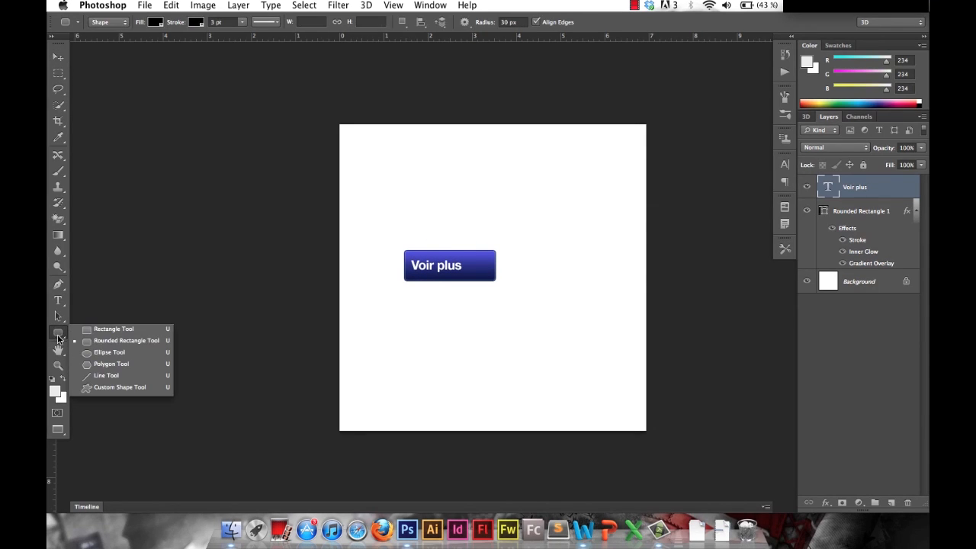
{"action": "left_click", "coordinate": [119, 388]}
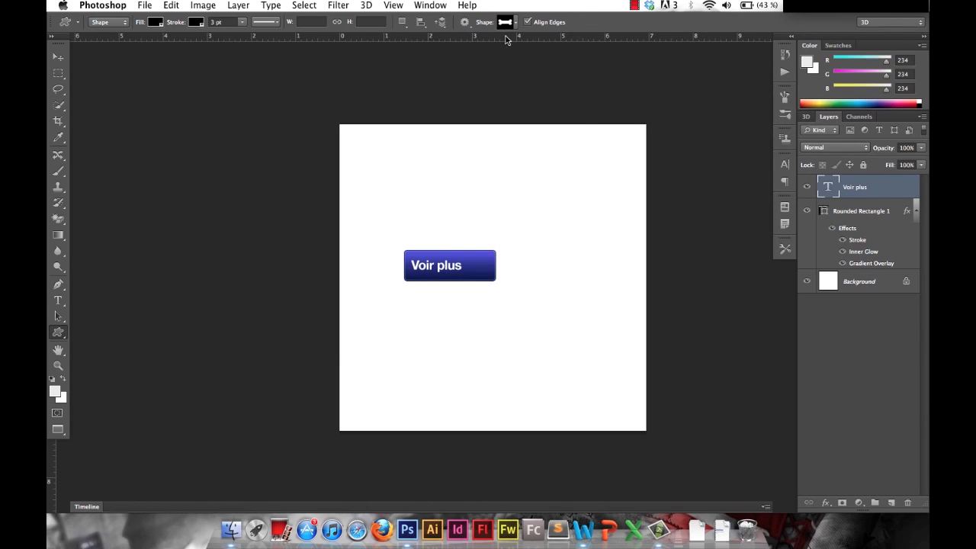
{"action": "left_click", "coordinate": [517, 27]}
{"action": "scroll", "coordinate": [508, 79], "scroll_direction": "down", "scroll_amount": 3}
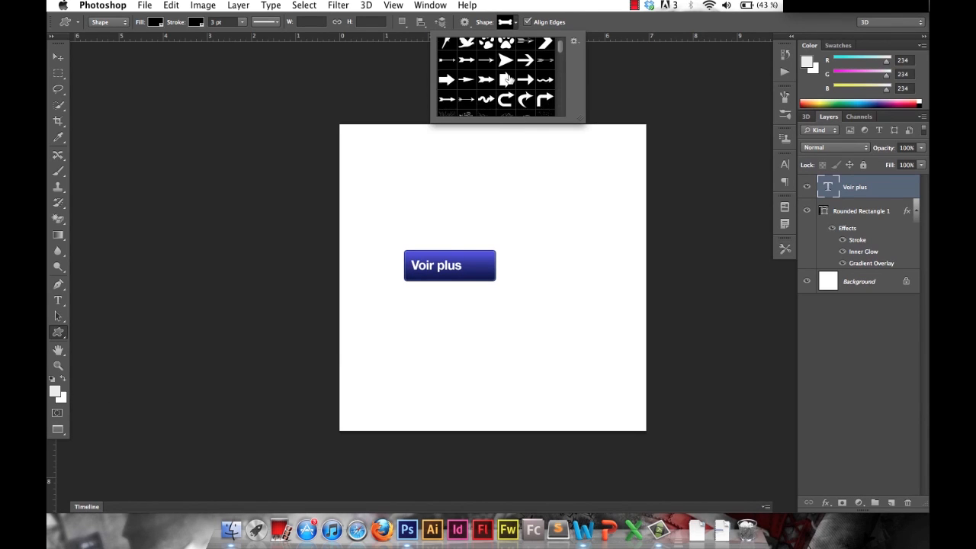
{"action": "scroll", "coordinate": [510, 82], "scroll_direction": "down", "scroll_amount": 8}
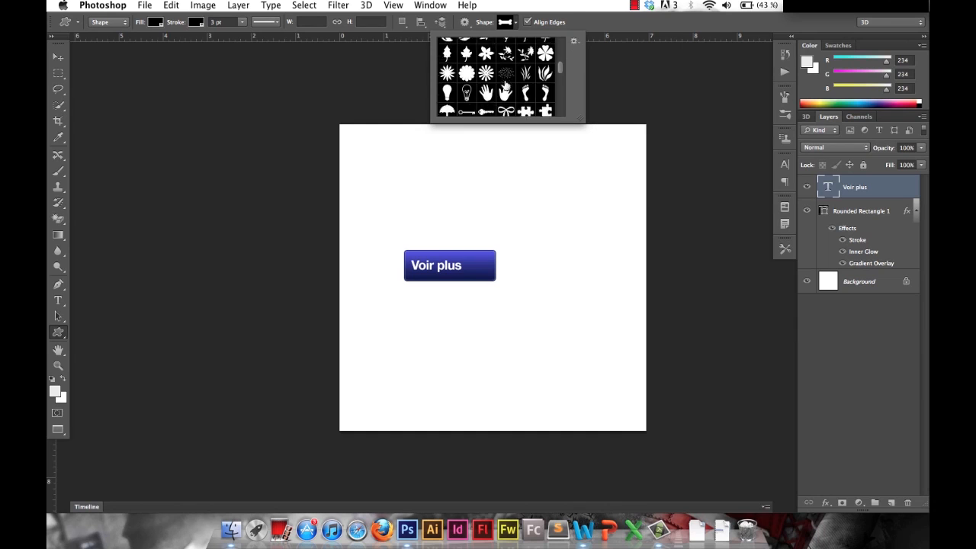
{"action": "scroll", "coordinate": [508, 76], "scroll_direction": "down", "scroll_amount": 5}
{"action": "left_click", "coordinate": [507, 55]}
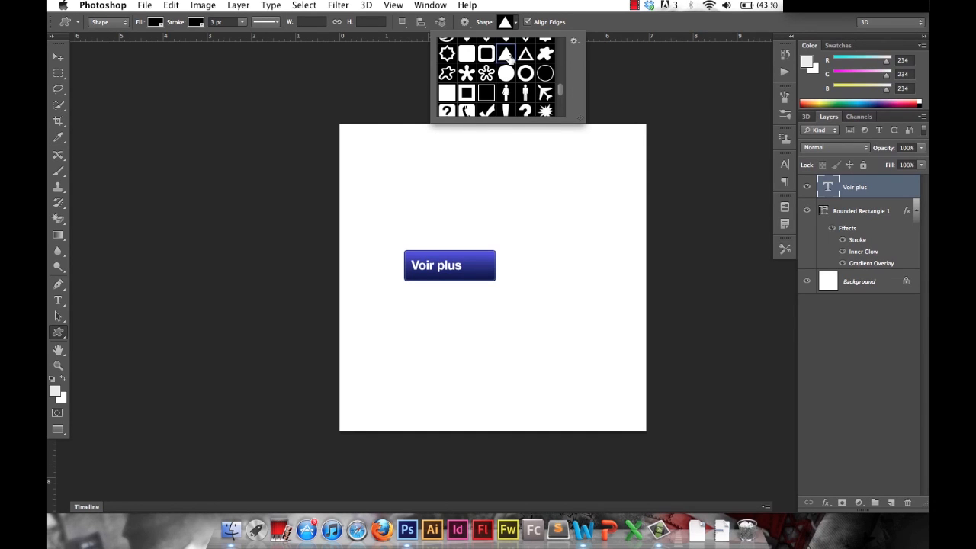
{"action": "left_click_drag", "start_coordinate": [609, 205], "coordinate": [480, 276]}
{"action": "key", "text": "v"}
{"action": "key", "text": "Up"}
{"action": "key", "text": "Up"}
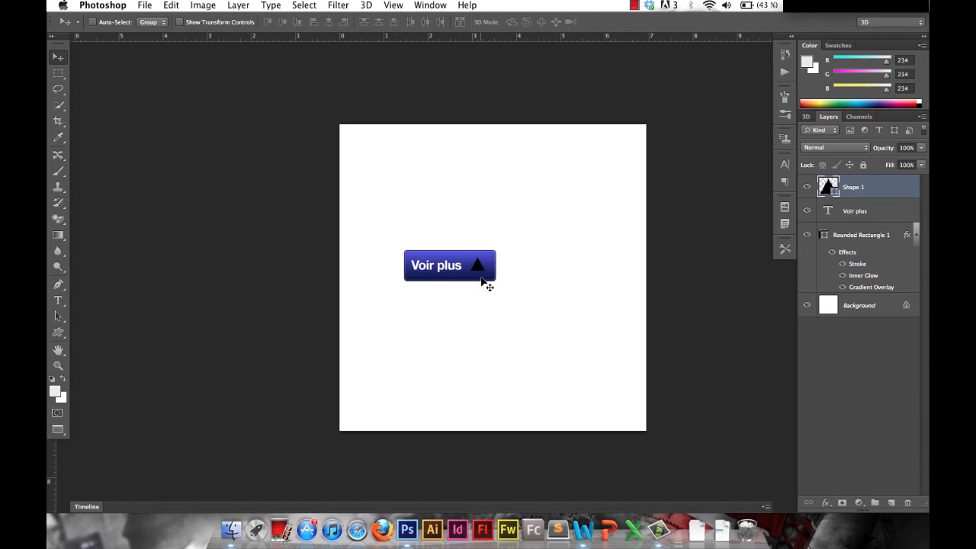
Rotate the triangle 90° so it points right, and nudge it slightly down and right.
{"action": "key", "text": "super+t"}
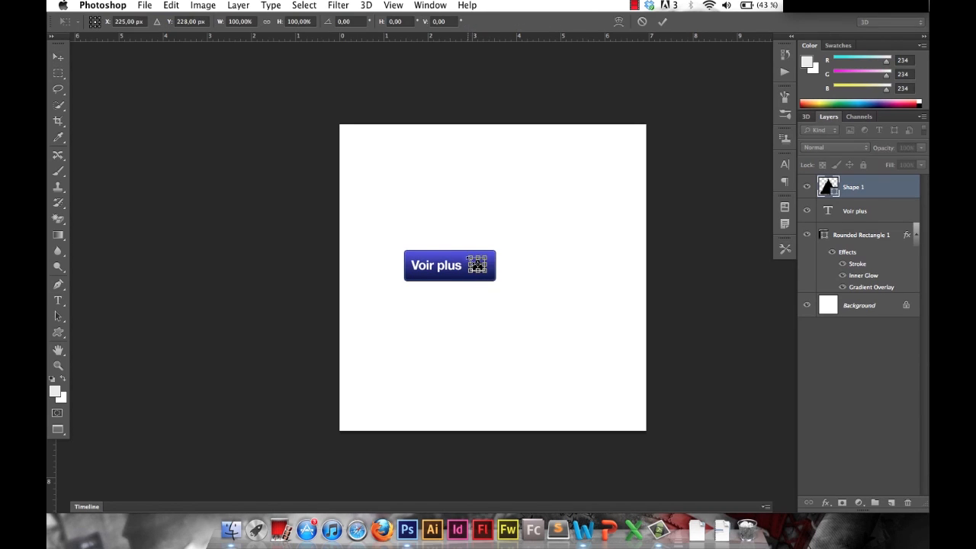
{"action": "left_click_drag", "start_coordinate": [461, 252], "coordinate": [489, 251]}
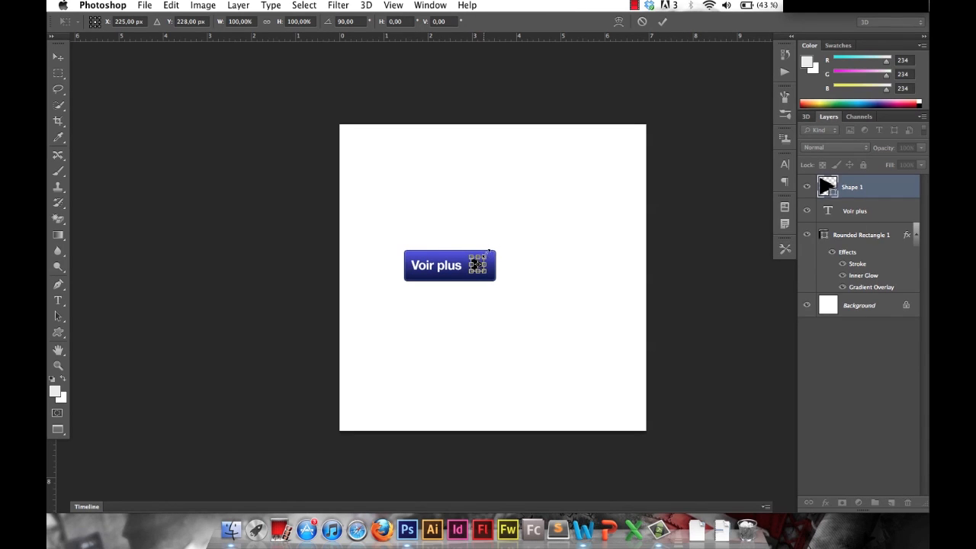
{"action": "key", "text": "Return"}
{"action": "key", "text": "Down"}
{"action": "key", "text": "Down"}
{"action": "key", "text": "Right"}
{"action": "key", "text": "Right"}
{"action": "key", "text": "Right"}
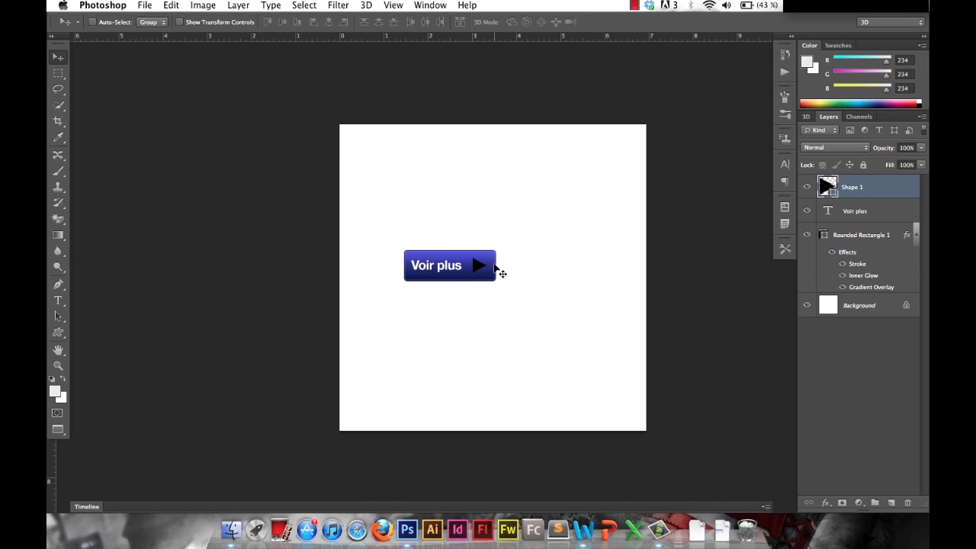
Apply a white Color Overlay to the triangle shape.
{"action": "double_click", "coordinate": [818, 185]}
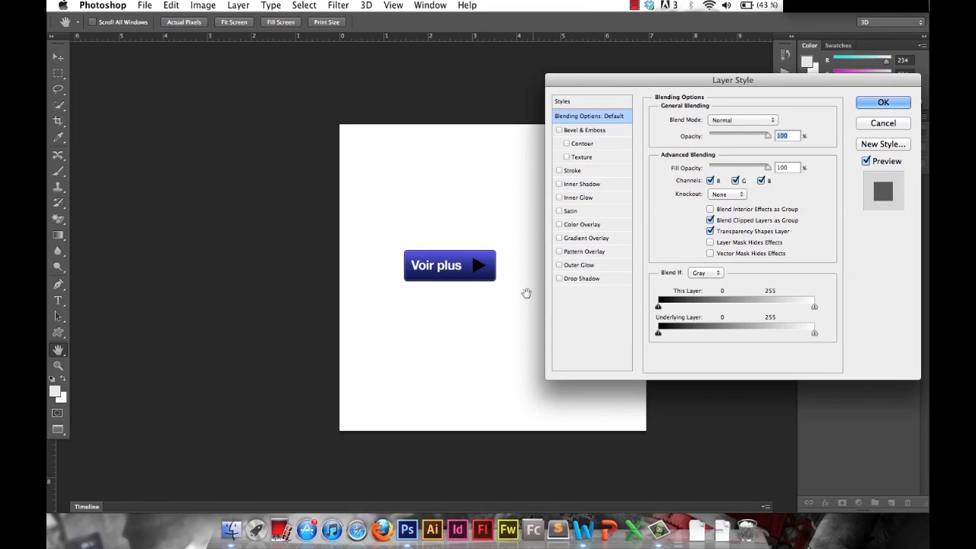
{"action": "left_click", "coordinate": [586, 224]}
{"action": "left_click", "coordinate": [779, 125]}
{"action": "left_click_drag", "start_coordinate": [629, 200], "coordinate": [553, 165]}
{"action": "left_click", "coordinate": [874, 180]}
{"action": "left_click", "coordinate": [863, 102]}
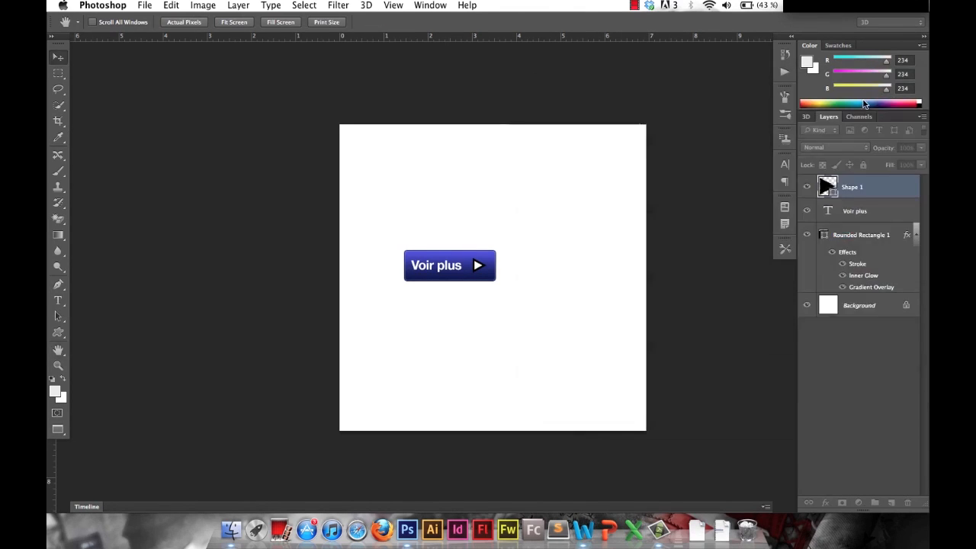
Remove the black stroke from the triangle shape.
{"action": "key", "text": "u"}
{"action": "left_click", "coordinate": [197, 22]}
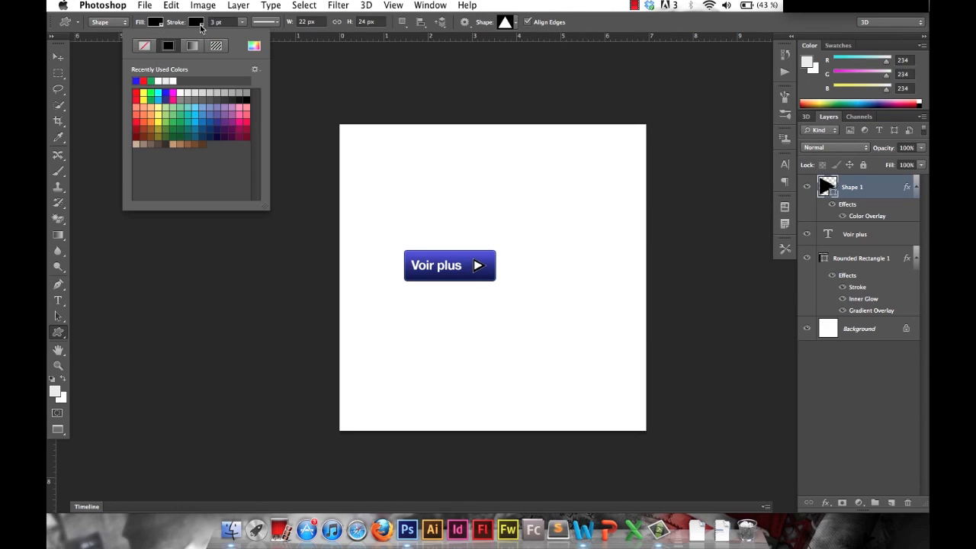
{"action": "left_click", "coordinate": [144, 46]}
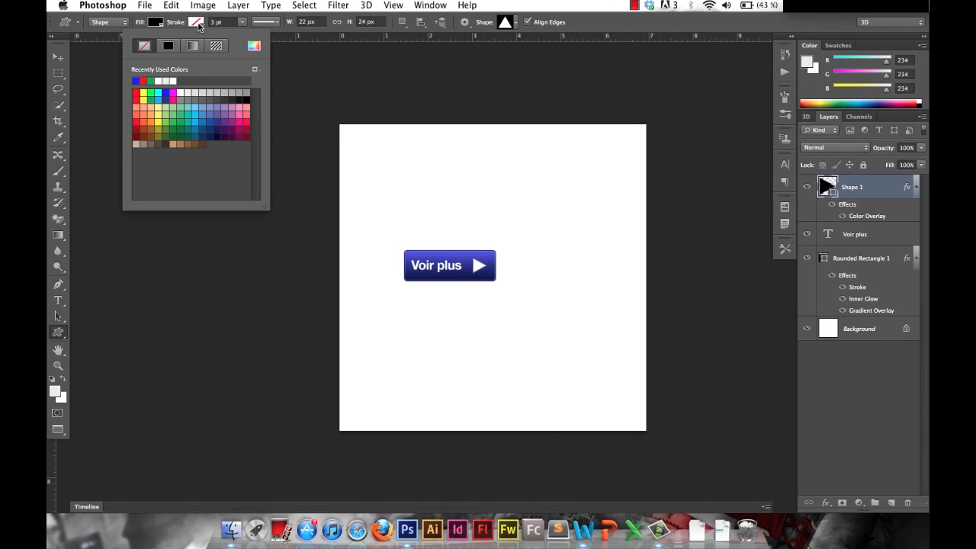
Scale the white triangle down slightly on the button.
{"action": "left_click", "coordinate": [57, 56]}
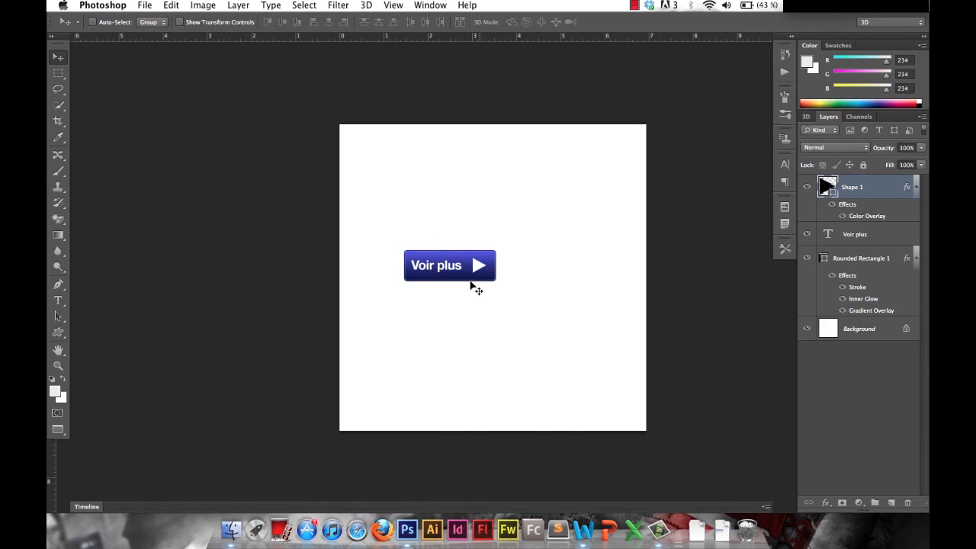
{"action": "key", "text": "super+t"}
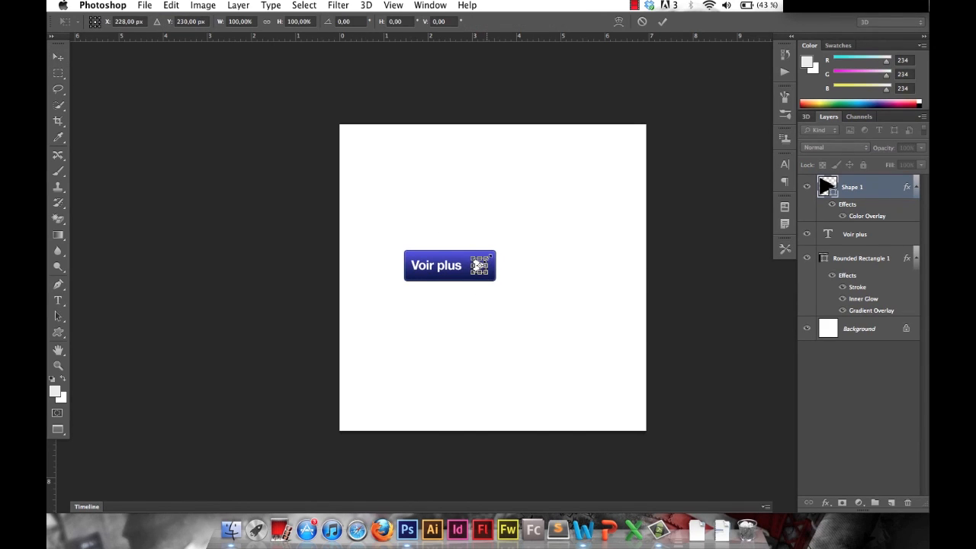
{"action": "left_click_drag", "start_coordinate": [489, 254], "coordinate": [486, 260]}
{"action": "key", "text": "Return"}
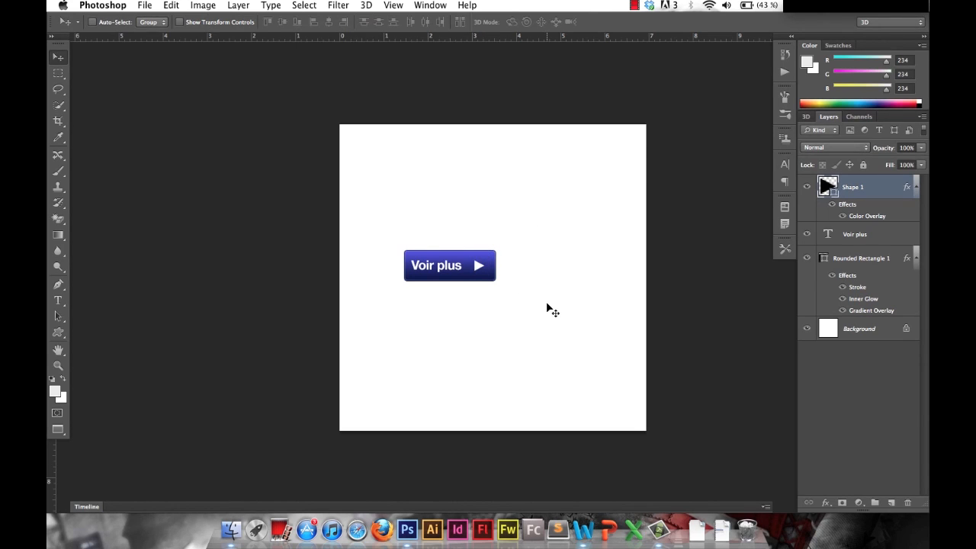
Nudge the "Voir plus" text a few pixels to the right to balance it with the triangle.
{"action": "left_click", "coordinate": [852, 232]}
{"action": "key", "text": "Right"}
{"action": "key", "text": "Right"}
{"action": "key", "text": "Right"}
Group the triangle, text and rectangle layers, duplicate the group and place the copy to the right of the original button.
{"action": "left_click", "coordinate": [869, 197]}
{"action": "left_click", "coordinate": [861, 272], "text": "shift"}
{"action": "key", "text": "super+g"}
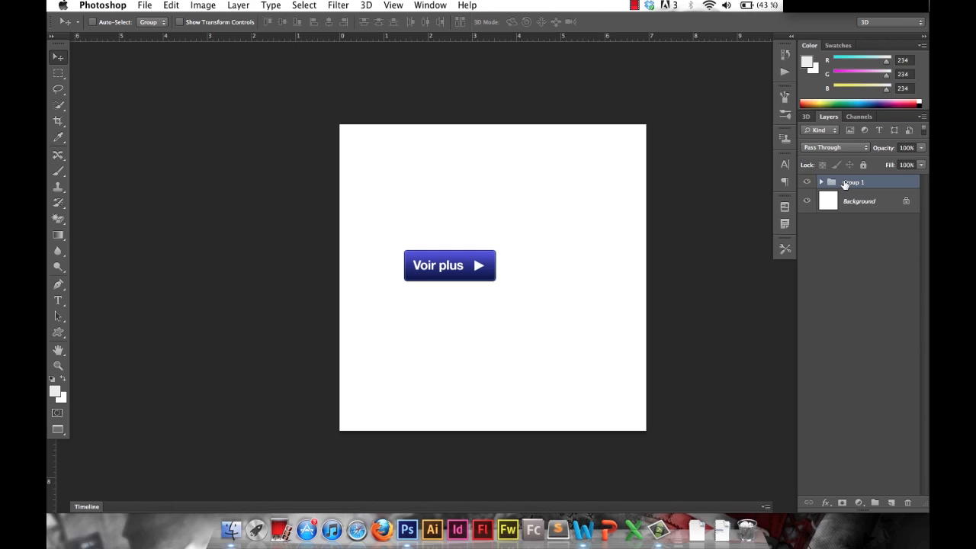
{"action": "key", "text": "super+j"}
{"action": "left_click_drag", "start_coordinate": [466, 279], "coordinate": [573, 277]}
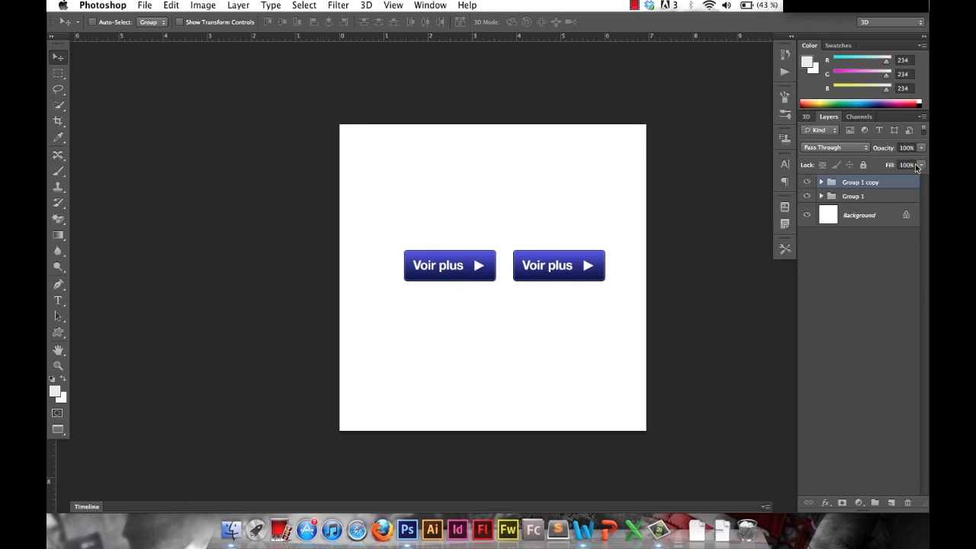
Turn off Reverse in the Gradient Overlay of the copied button's rounded rectangle and apply the layer style.
{"action": "left_click", "coordinate": [822, 182]}
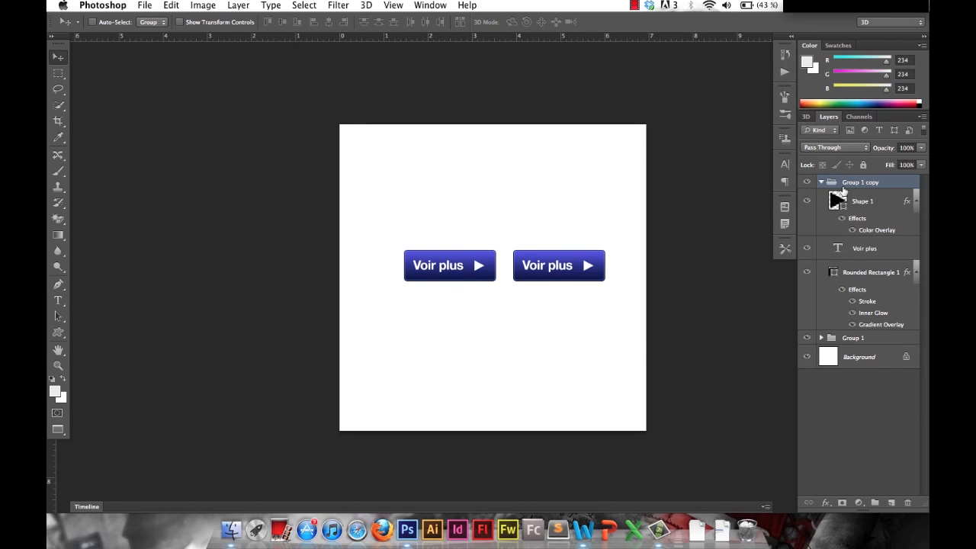
{"action": "double_click", "coordinate": [824, 281]}
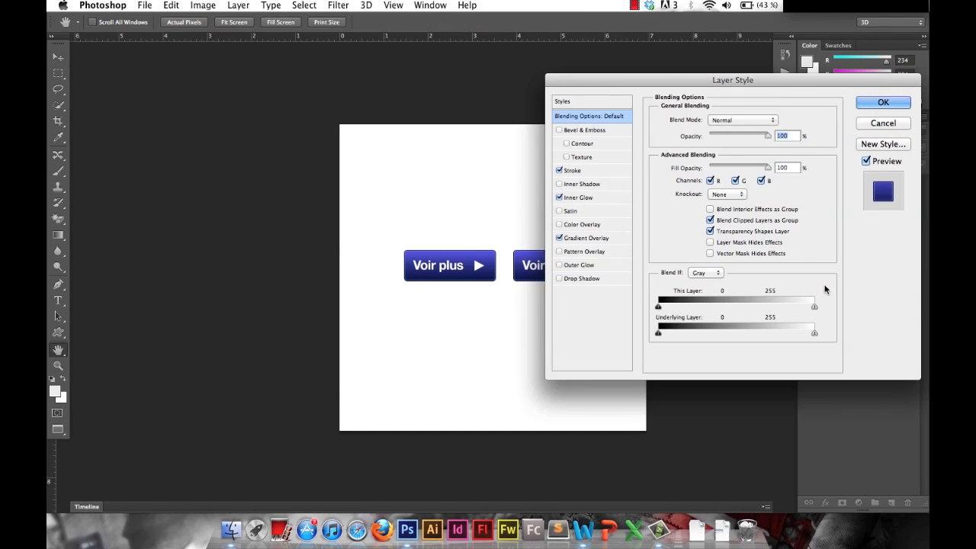
{"action": "left_click_drag", "start_coordinate": [647, 89], "coordinate": [731, 87]}
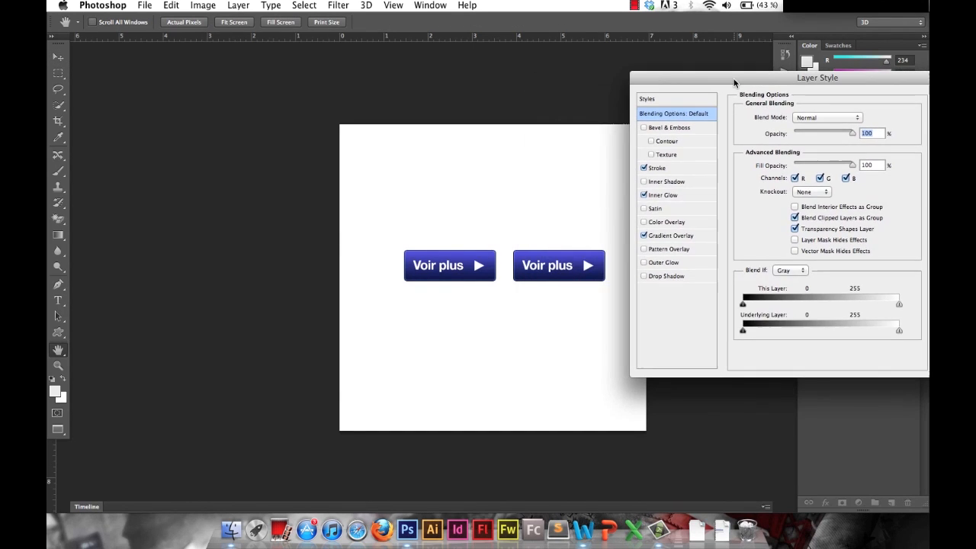
{"action": "left_click", "coordinate": [671, 236]}
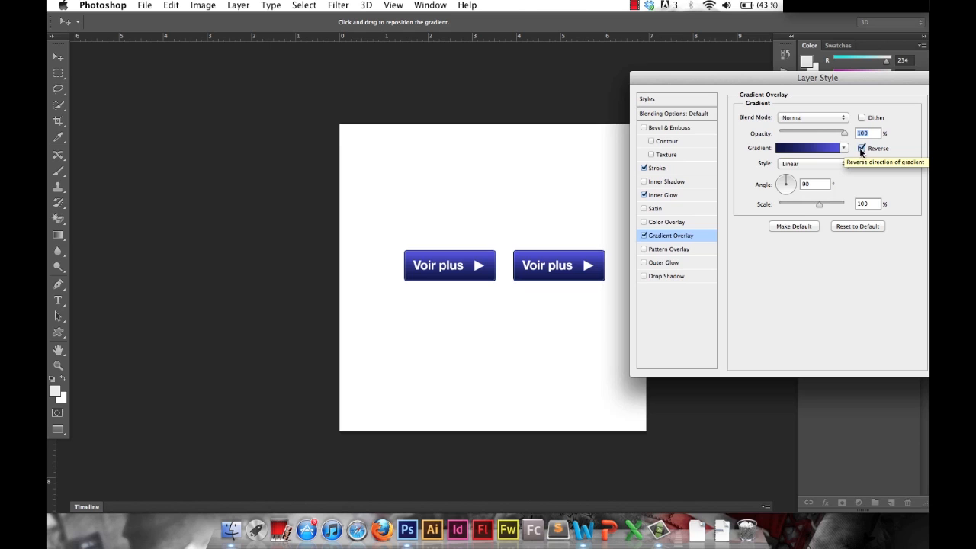
{"action": "left_click", "coordinate": [862, 148]}
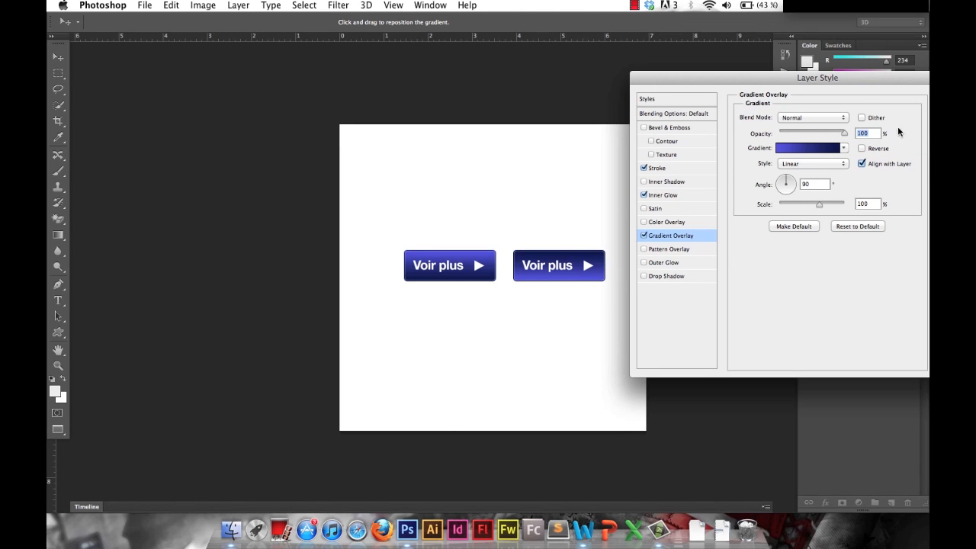
{"action": "left_click_drag", "start_coordinate": [851, 91], "coordinate": [755, 97]}
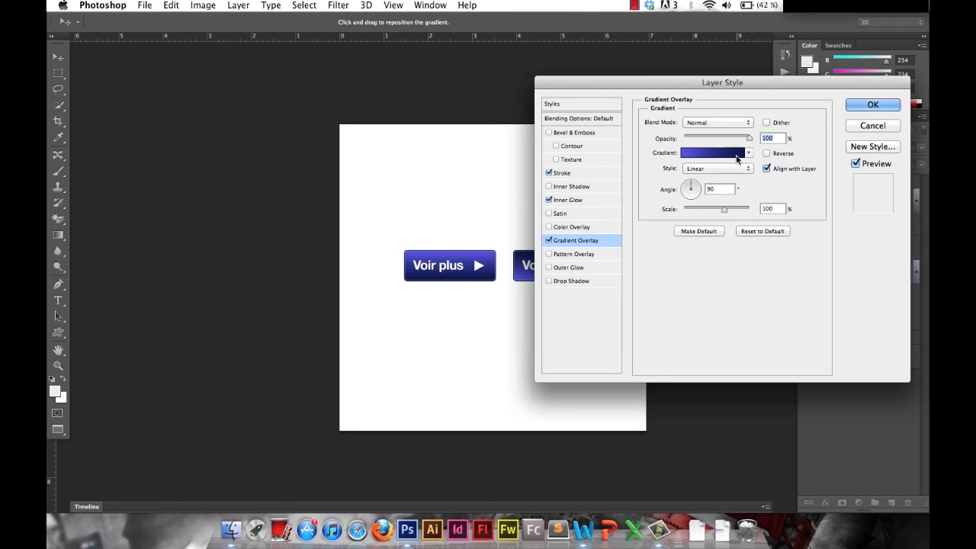
{"action": "left_click", "coordinate": [873, 104]}
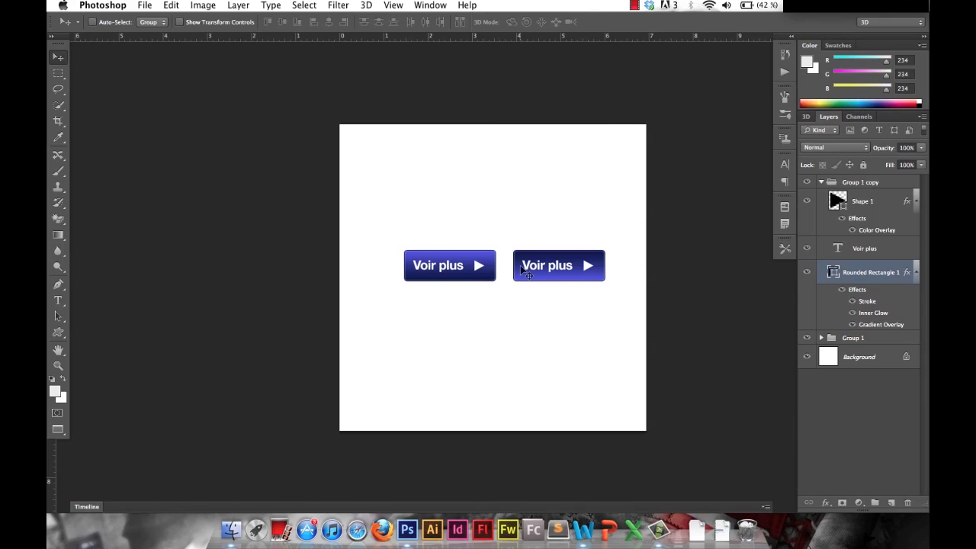